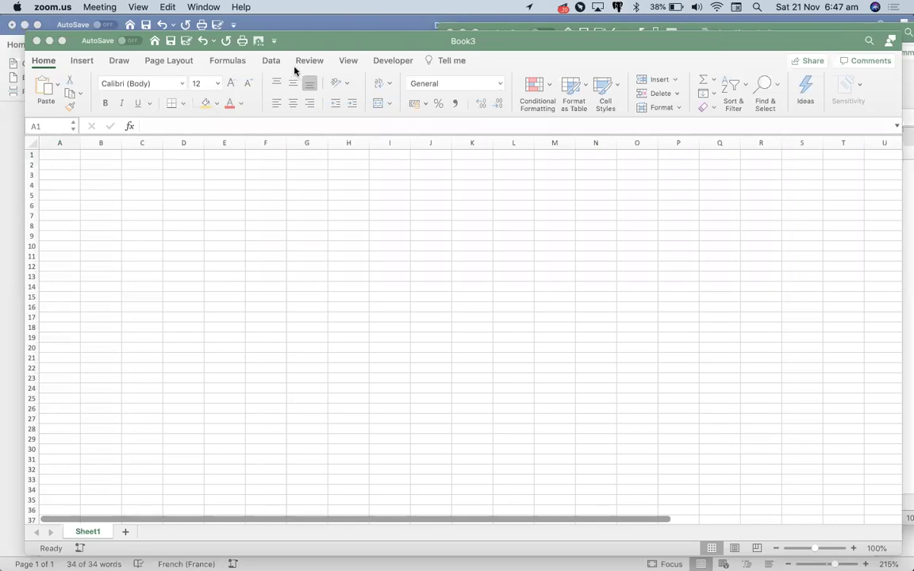
Enter the title "LIBRARIE LECTURE POUR TOUS" in cell A1 of the blank sheet
click(268, 64)
click(269, 63)
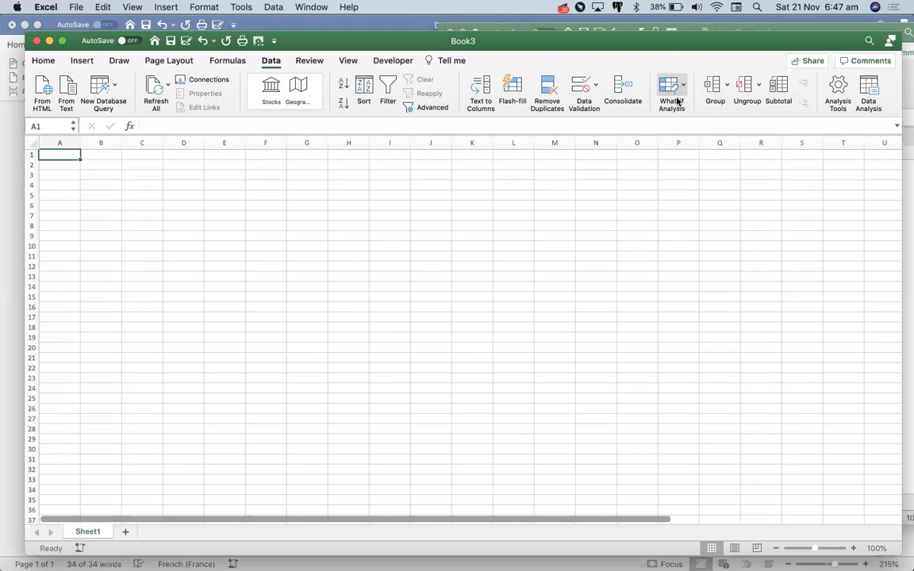
text(LI)
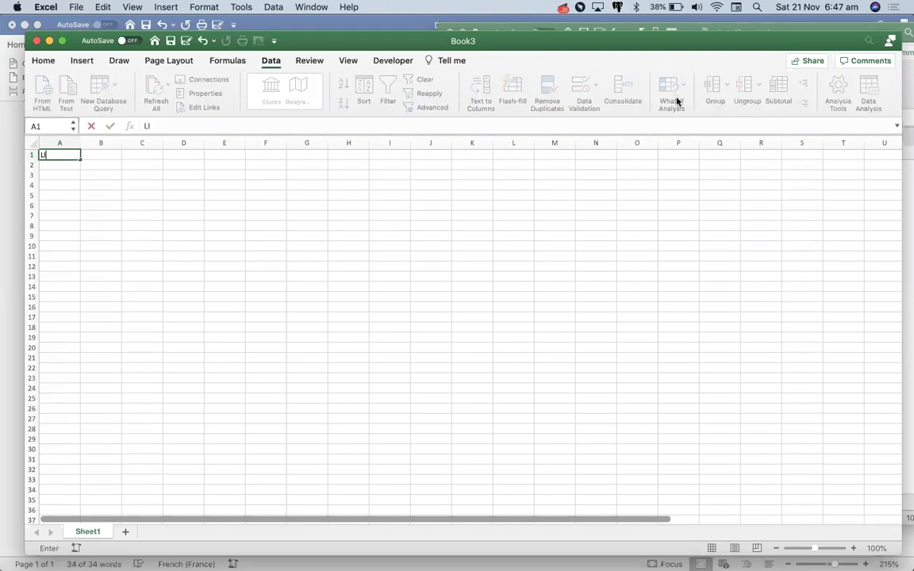
text(BRARIE LECTU)
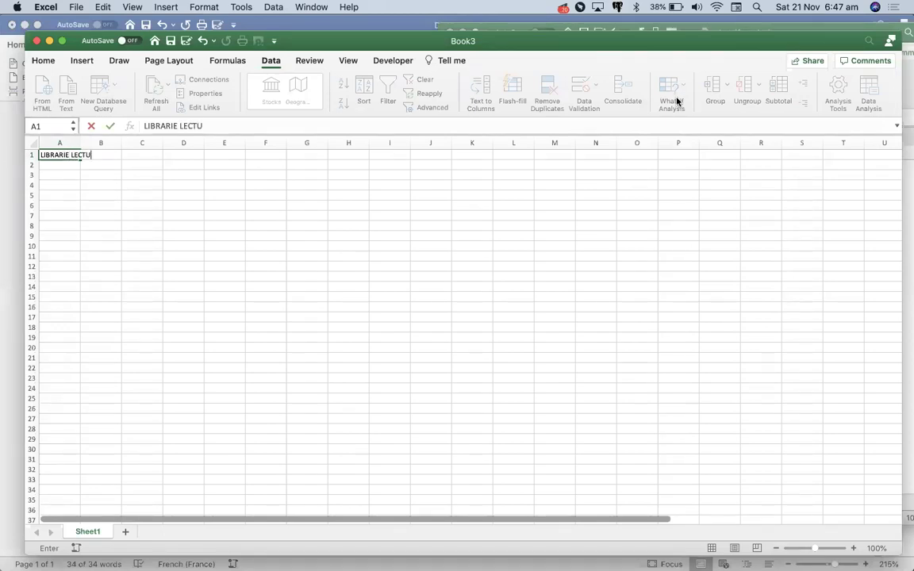
text(RE POUR TOUS)
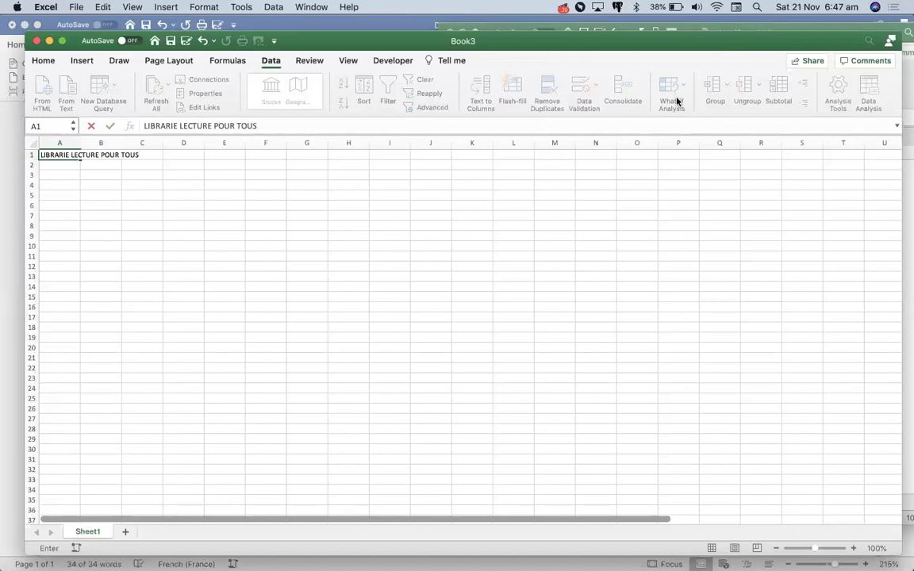
key(Return)
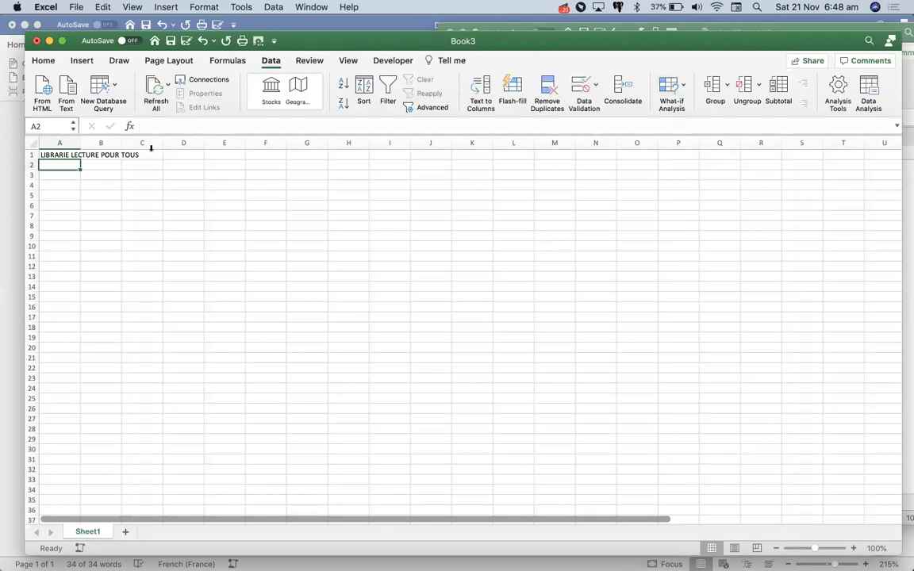
Enter "nombre de livres" in B4 with 100 below it in B5, and widen column B to fit the label
click(104, 185)
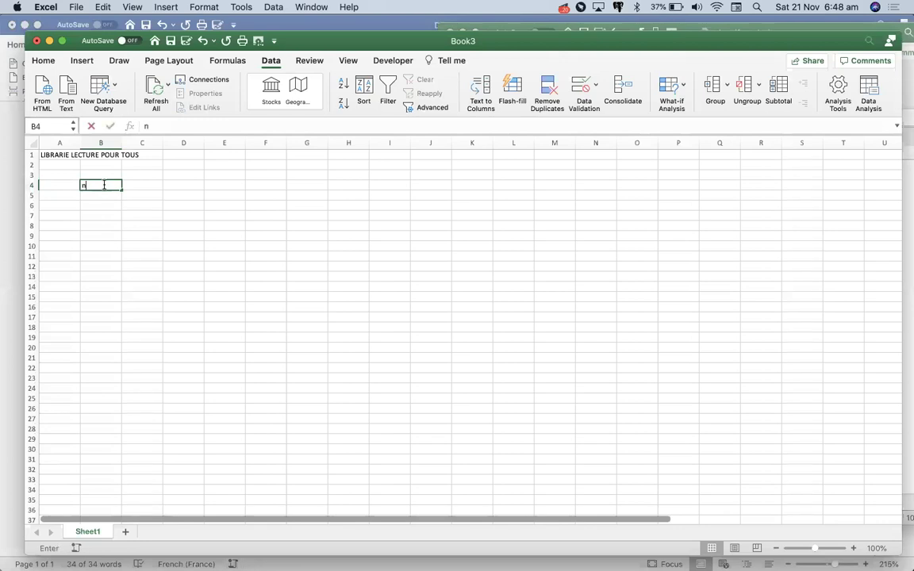
text(nombre d)
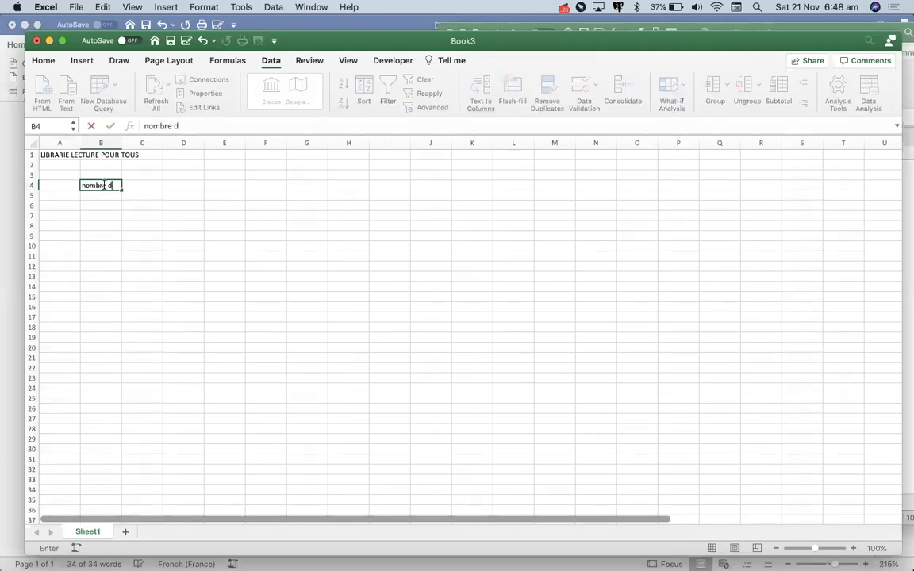
text(e livres)
key(Return)
text(100)
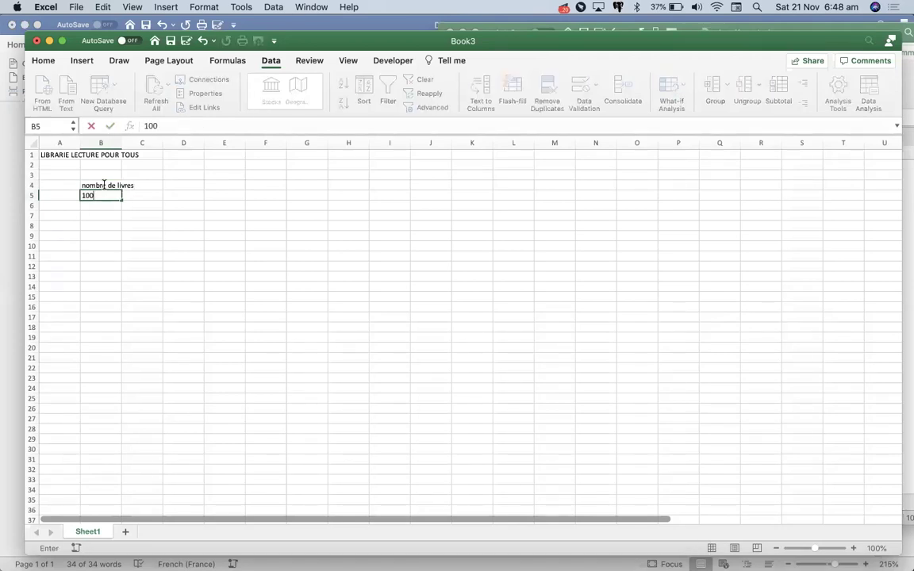
key(Tab)
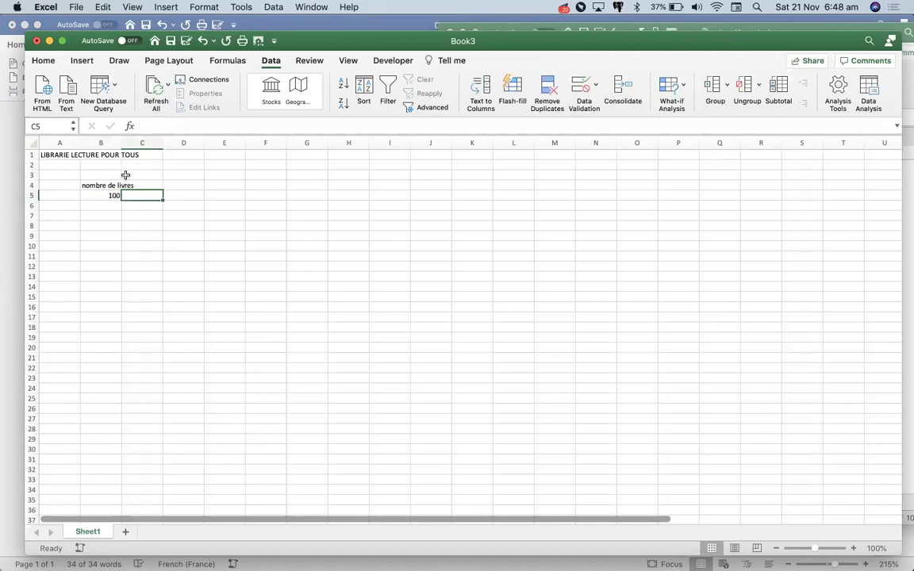
drag(119, 147, 137, 147)
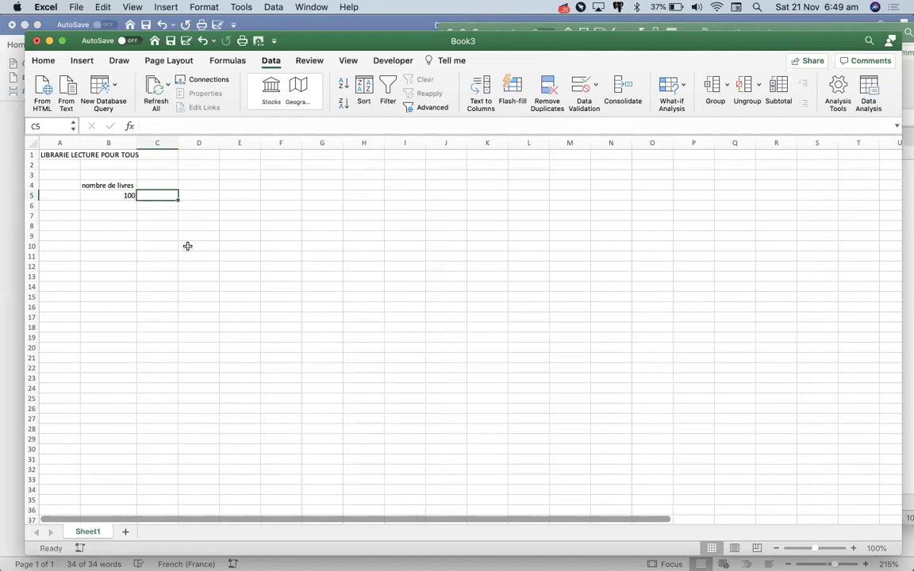
Enter 60% in cell C5, beside the number of books
text(60)
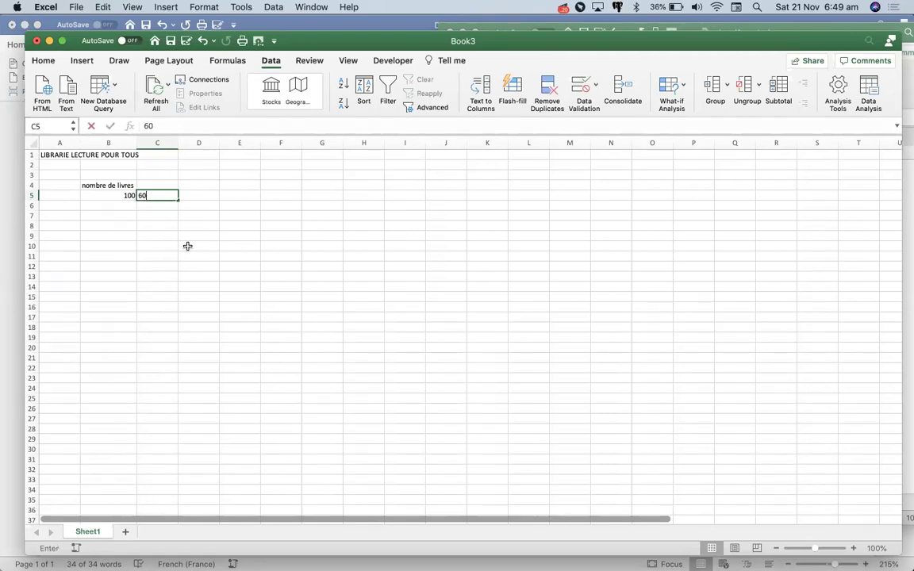
text(%)
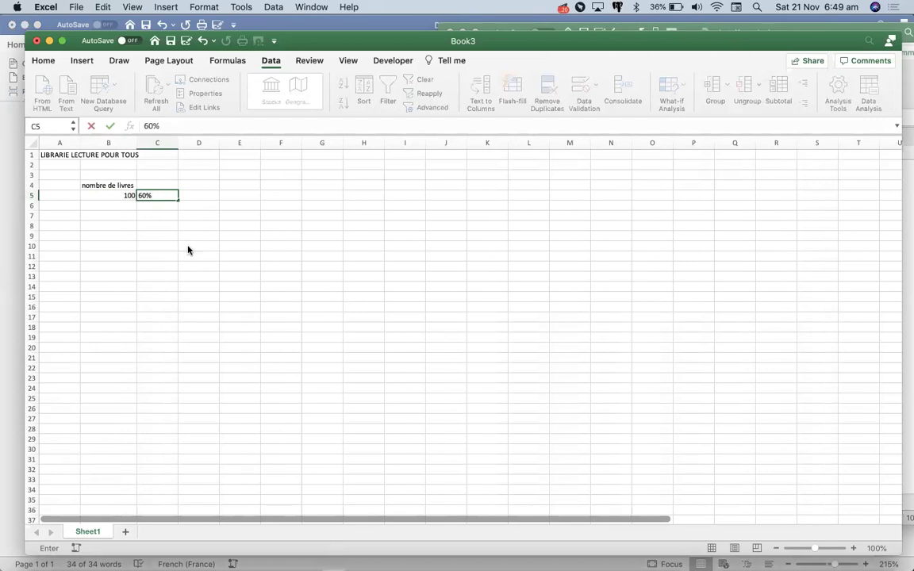
key(Return)
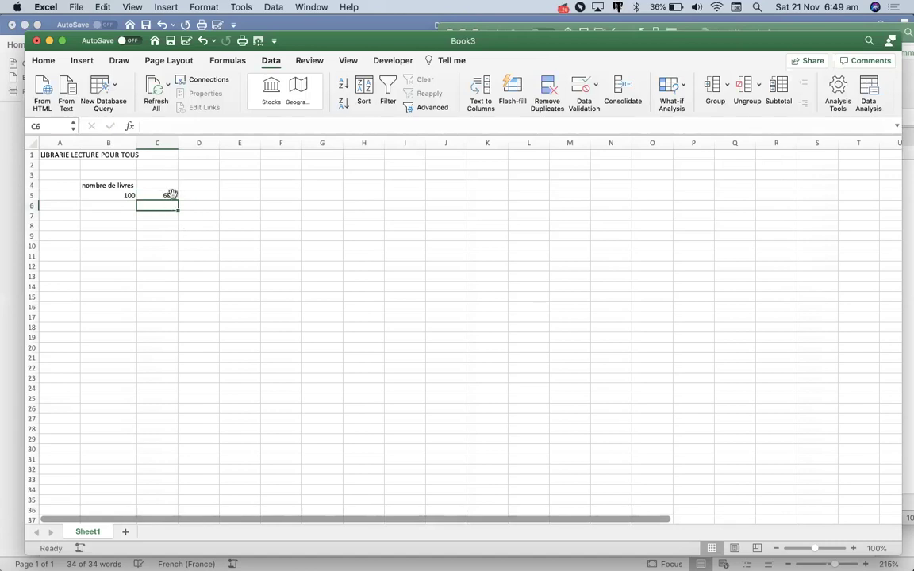
Switch to the what-if-analysis workbook and examine the Book Store table layout on Sheet1
click(111, 227)
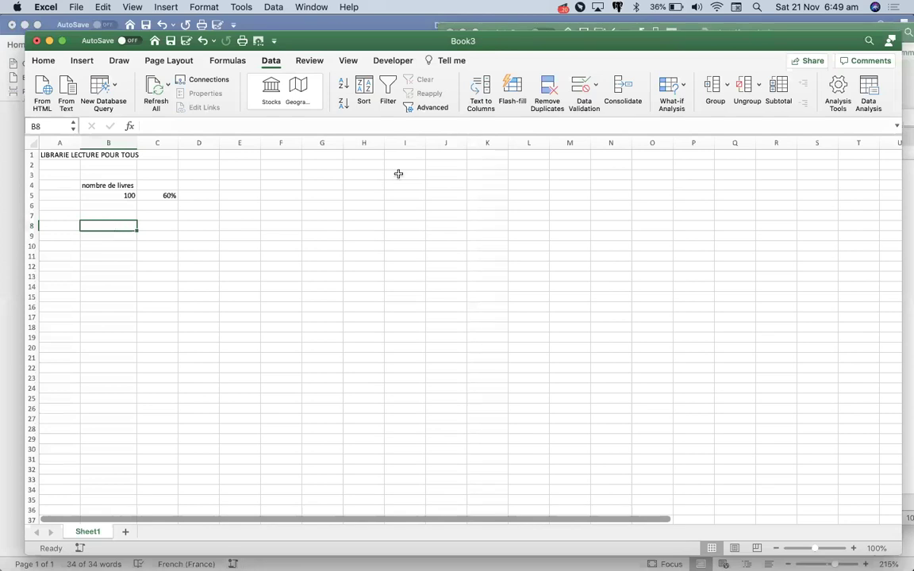
click(759, 30)
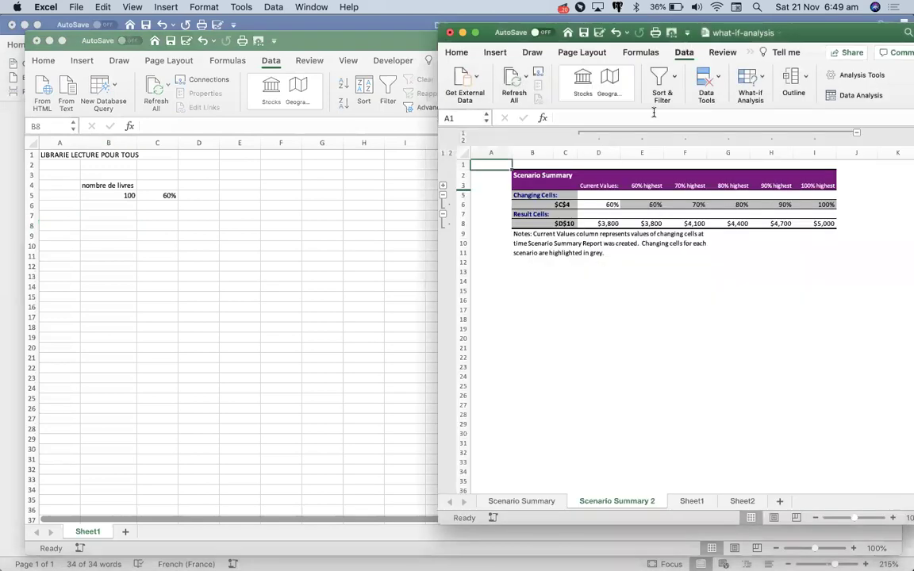
click(694, 503)
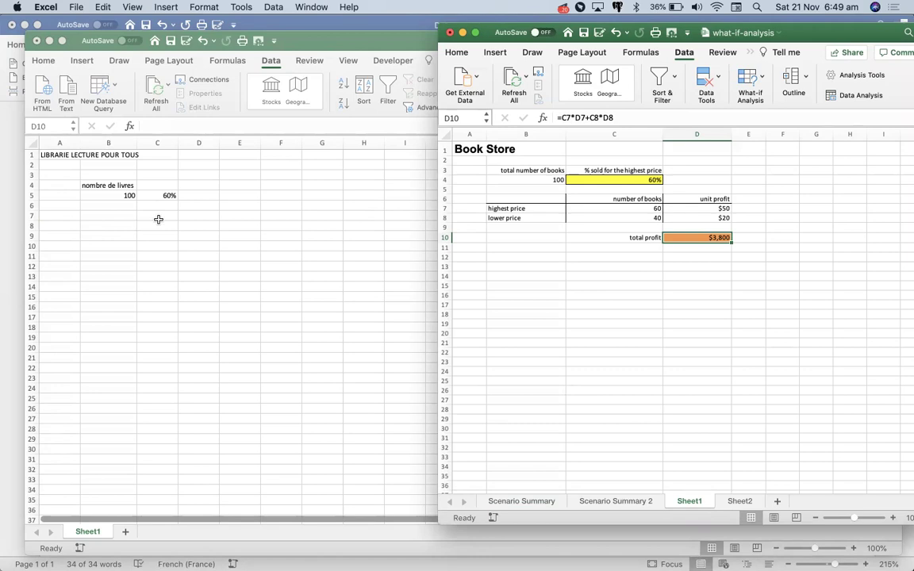
Return to the Book3 workbook and enter the label "nombre de livre" in cell B7
click(109, 225)
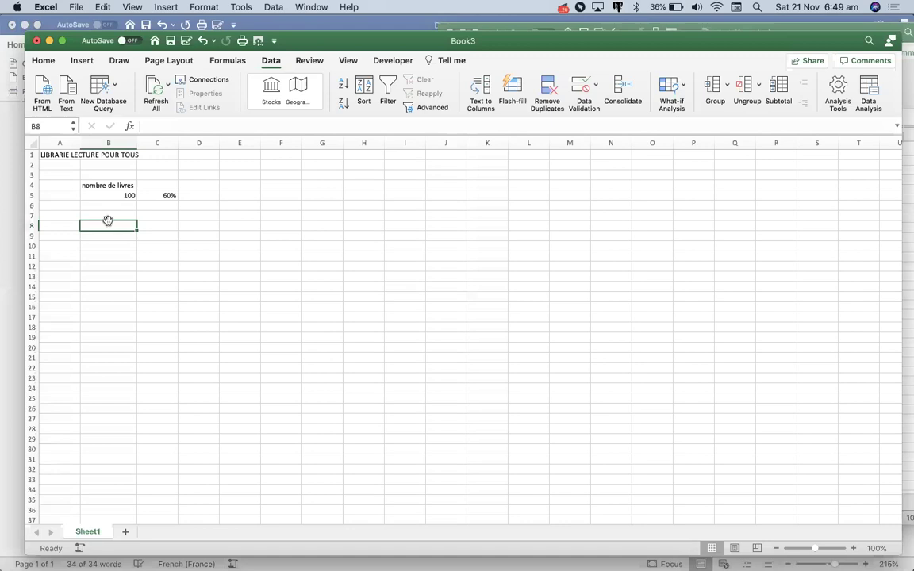
click(109, 217)
text(n)
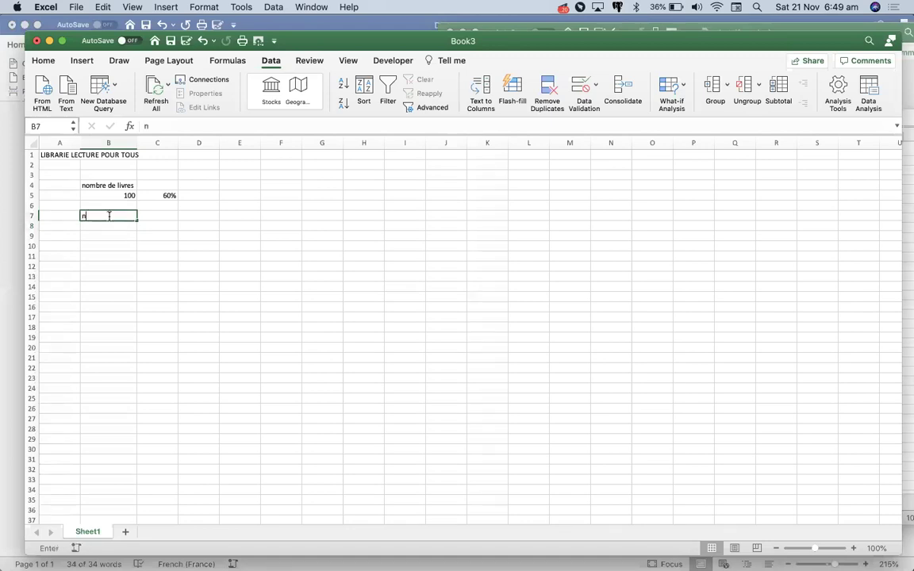
text(ombre de)
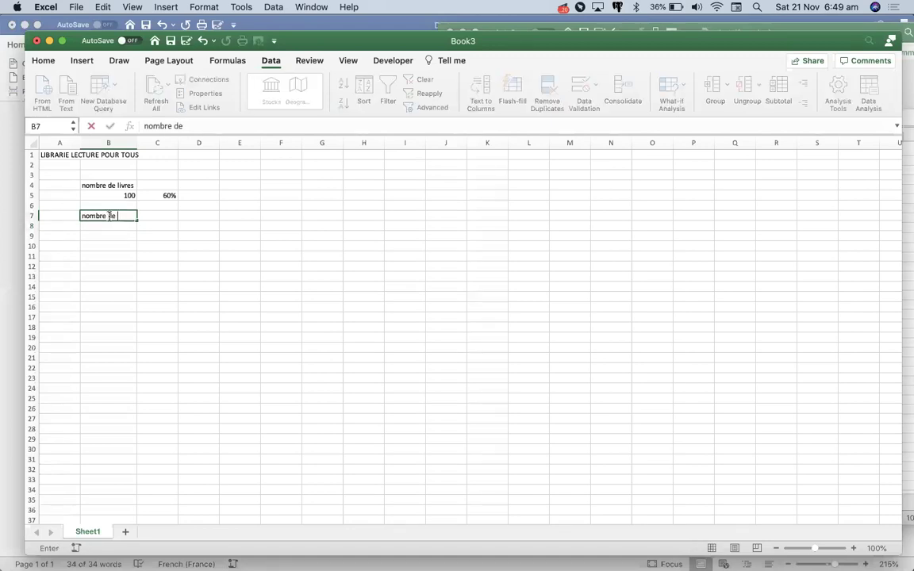
text( livre)
key(Tab)
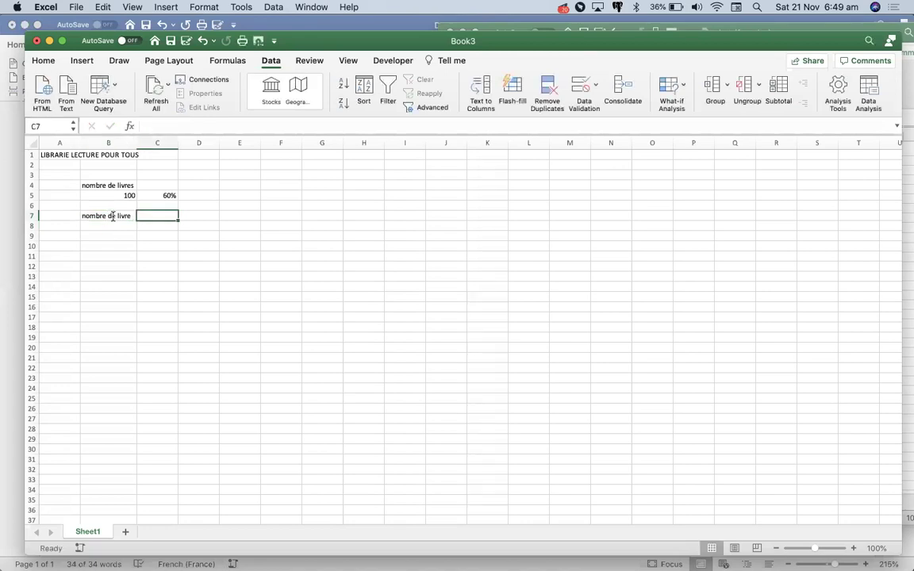
Move the "nombre de livre" label from B7 to C7
click(113, 227)
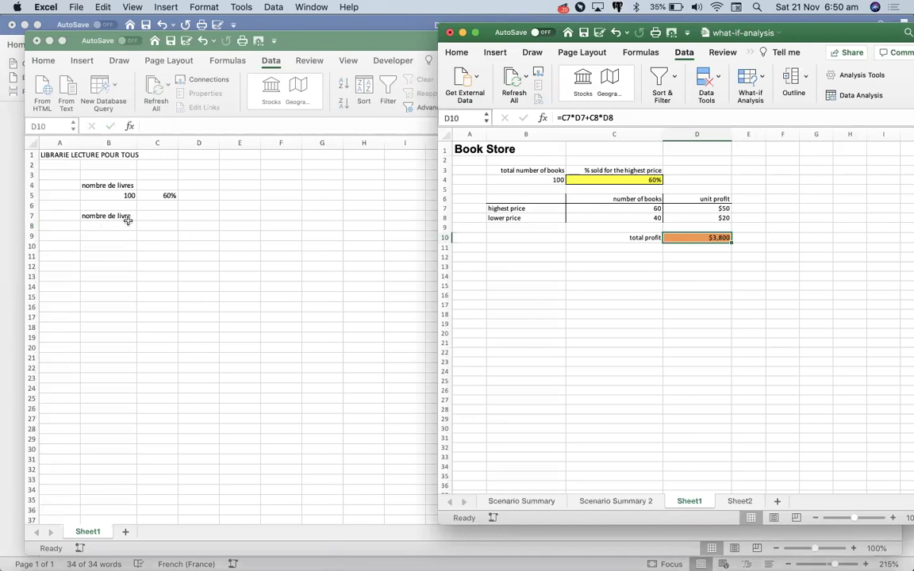
click(109, 219)
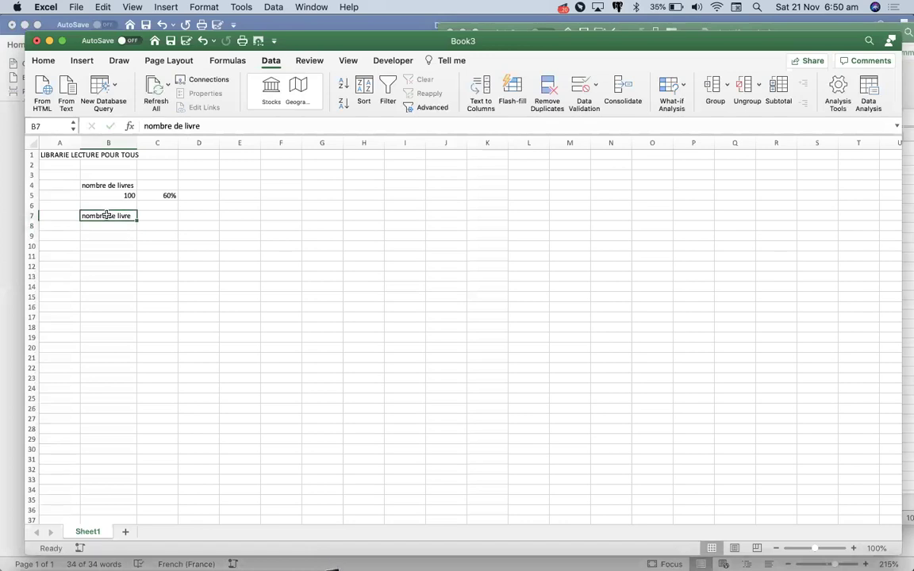
key(super+c)
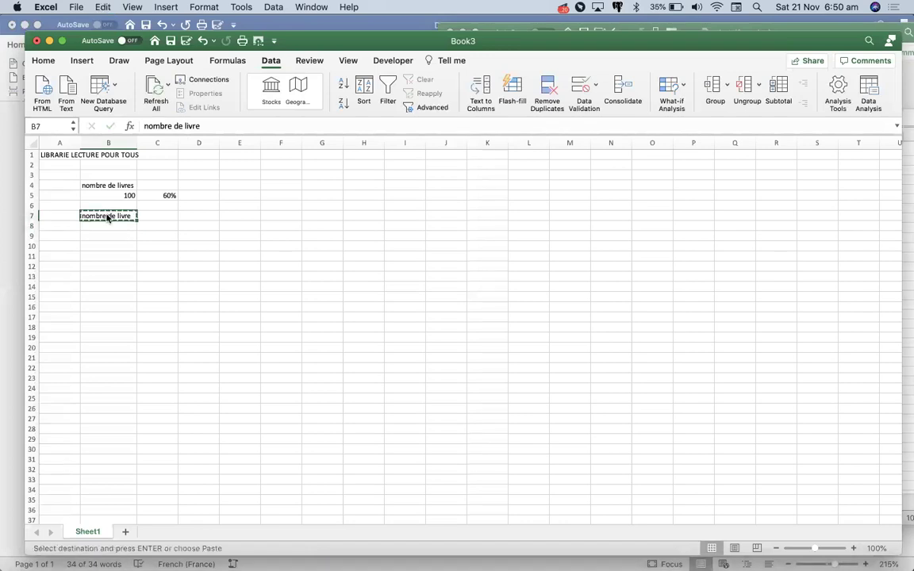
click(157, 218)
key(super+v)
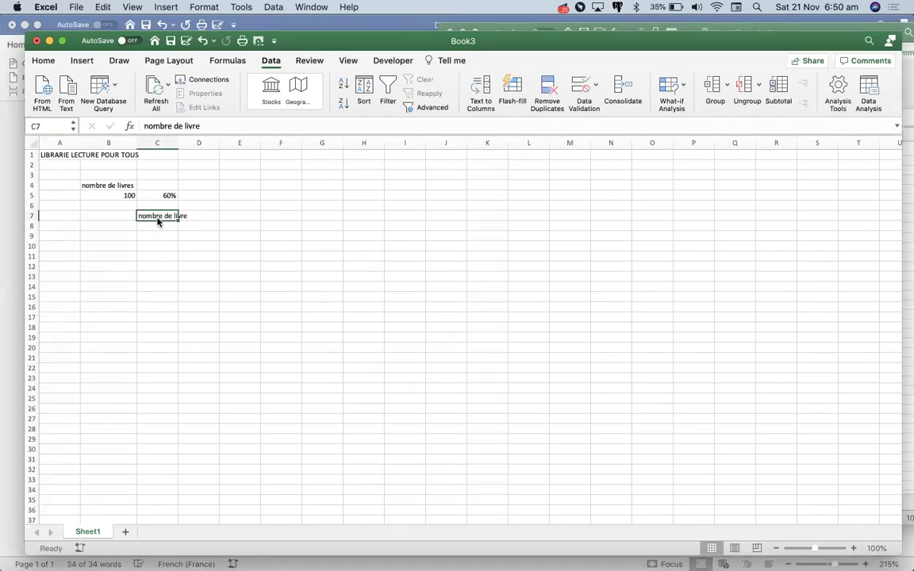
Enter "Benefice" in B7, "%le plus eleve" in B8 and "% le plus bas" in B9
click(109, 216)
text(Be)
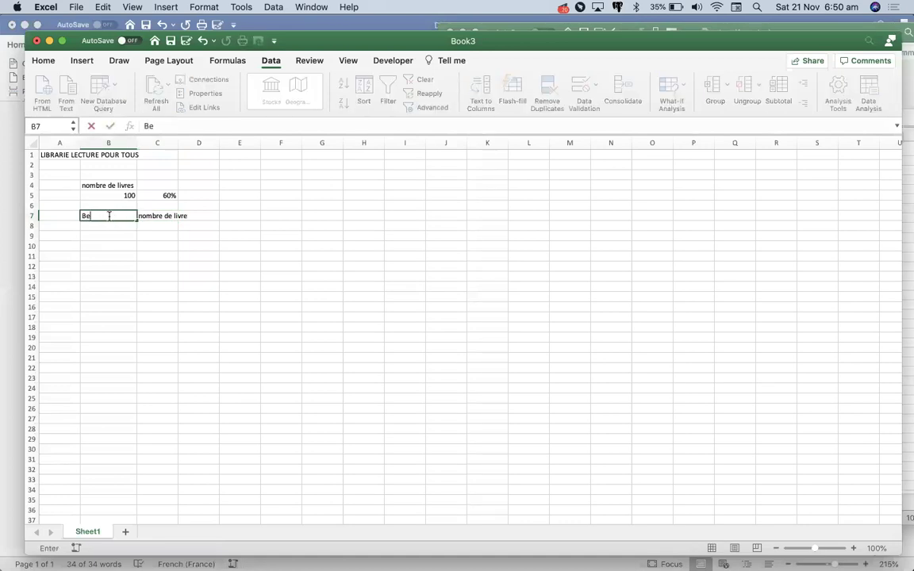
text(nefice)
key(Return)
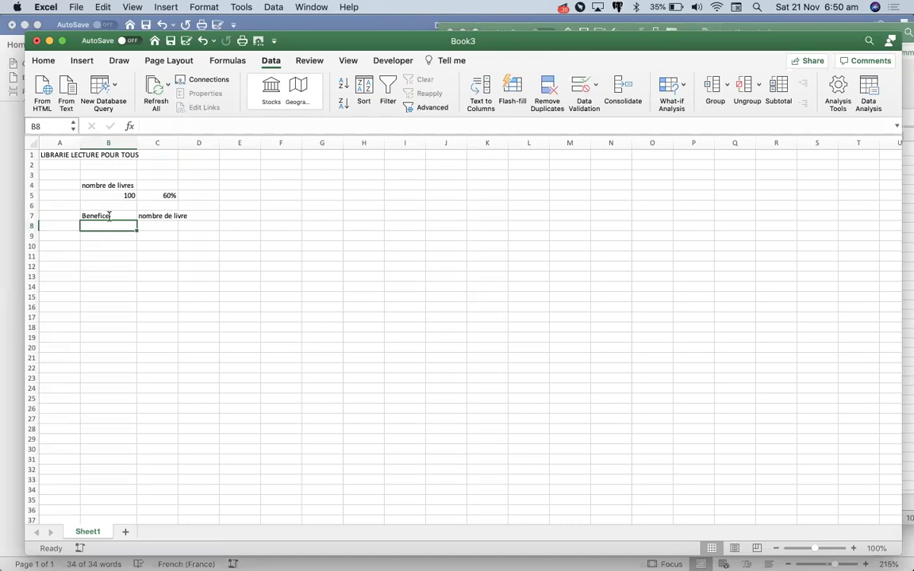
text(%le)
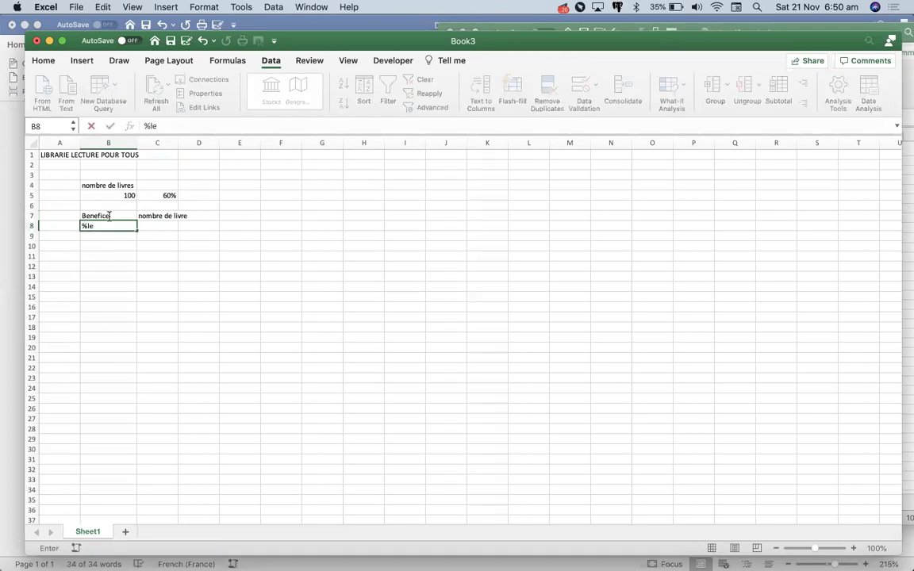
text( plus eleve)
click(102, 240)
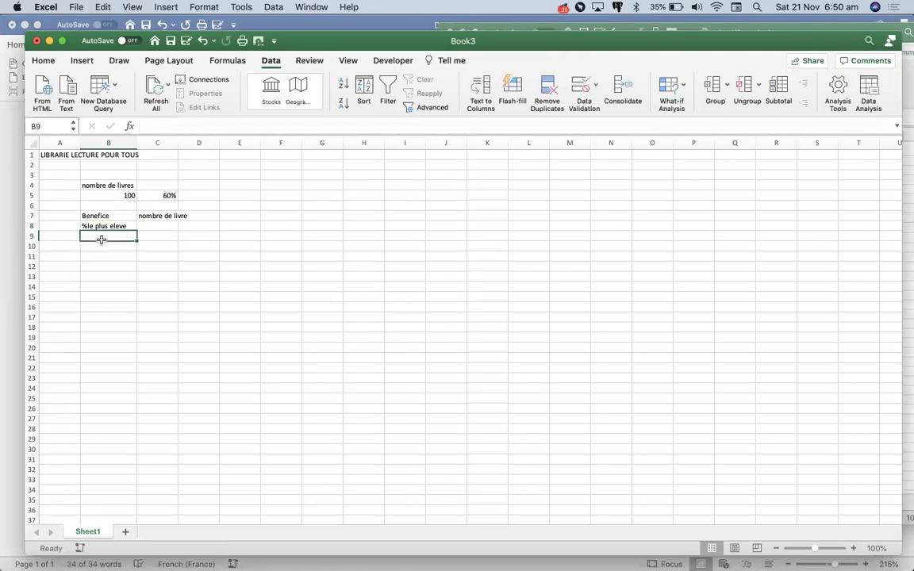
text(% le plus)
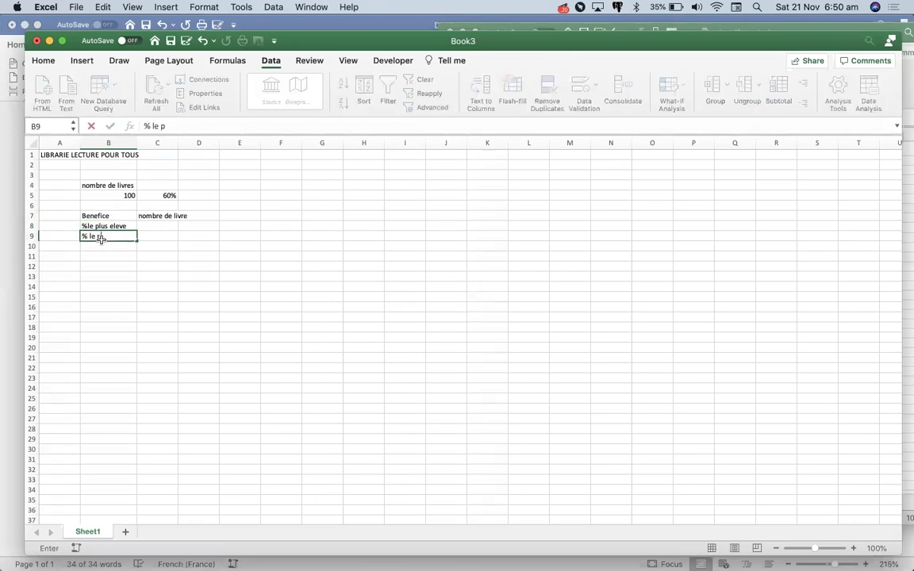
text(s bas)
Calculate the number of books for "%le plus eleve" in C8 with the formula =B5*C5
click(166, 227)
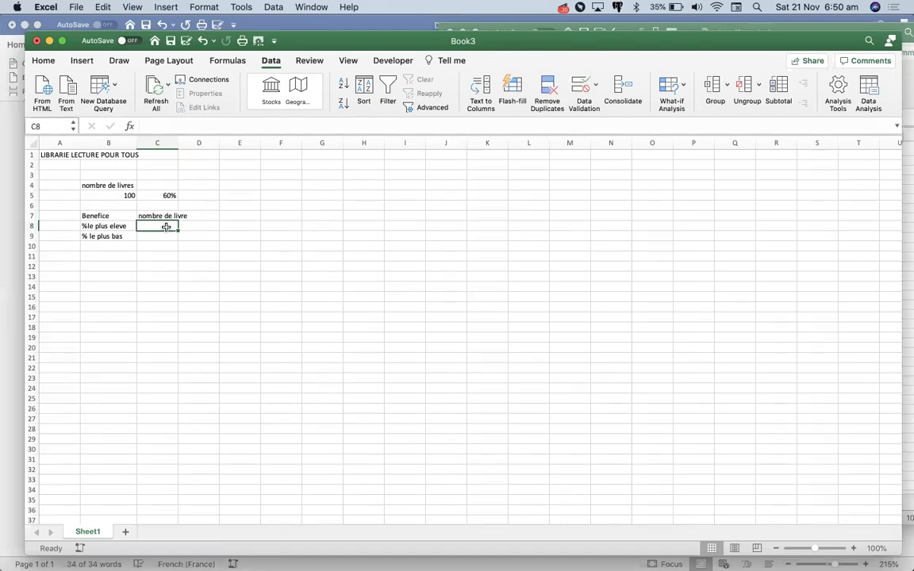
text(=)
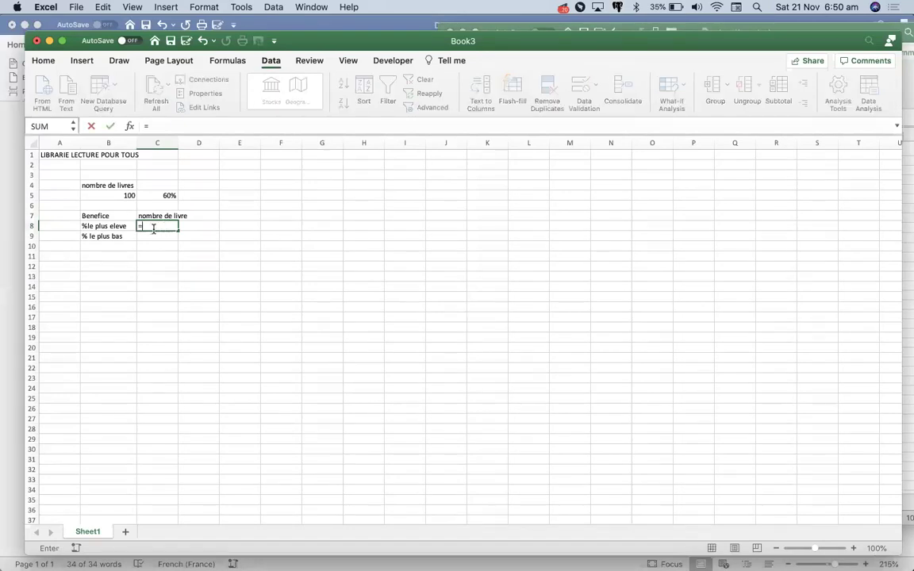
click(127, 198)
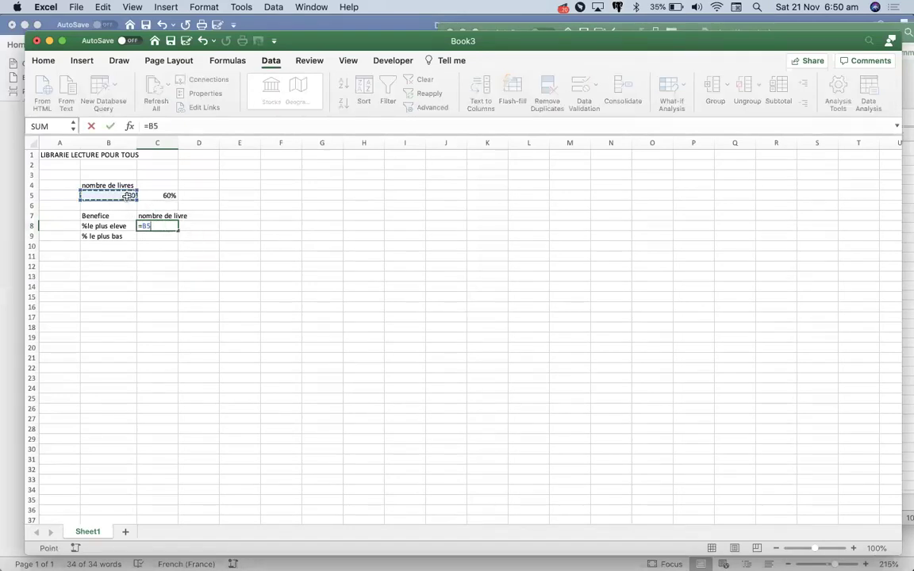
text(*)
click(162, 197)
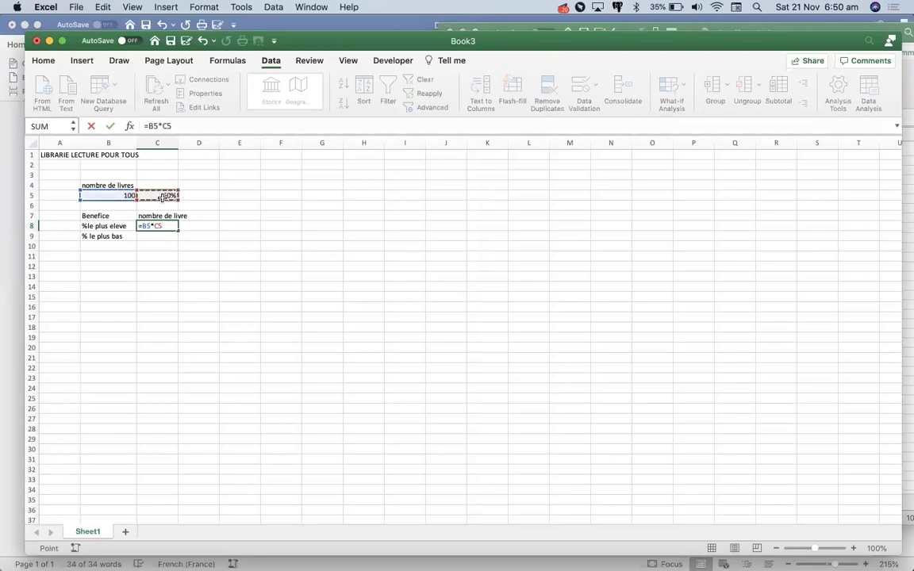
key(Return)
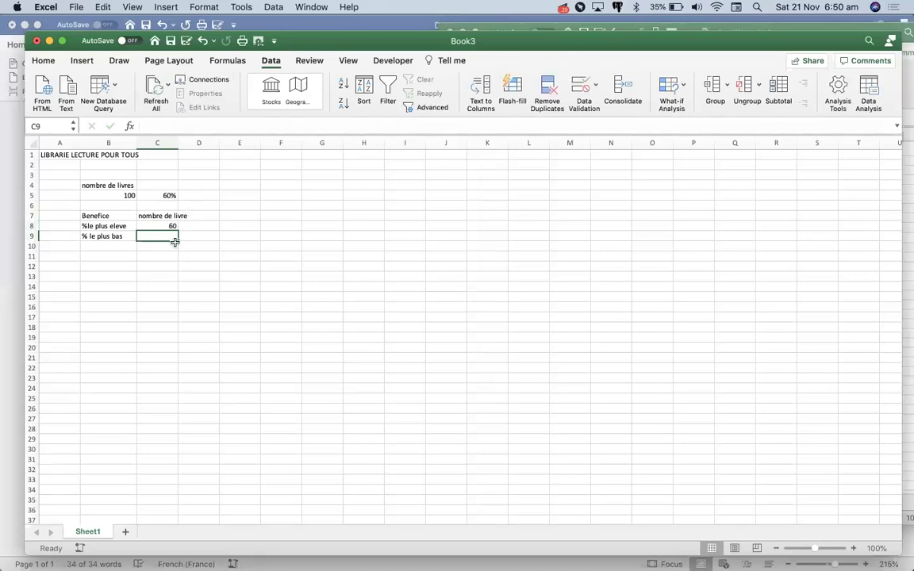
Try to calculate the number of books for "% le plus bas" in C9 with the formula =B5(1-C5)
text(=)
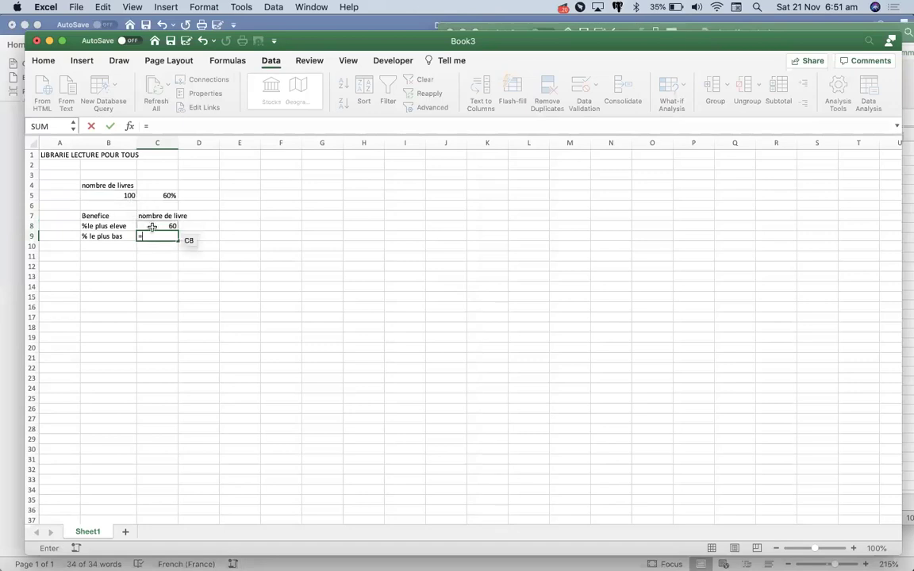
click(127, 197)
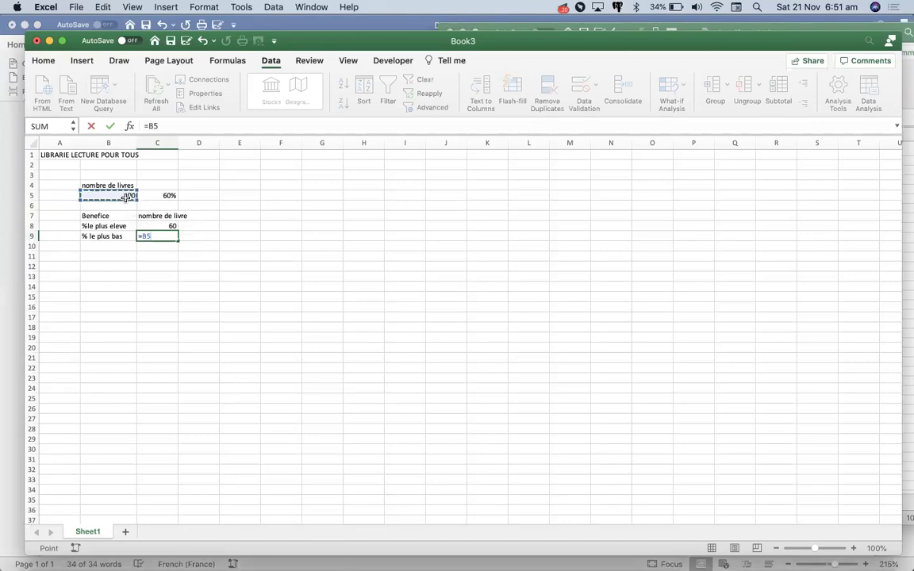
text(()
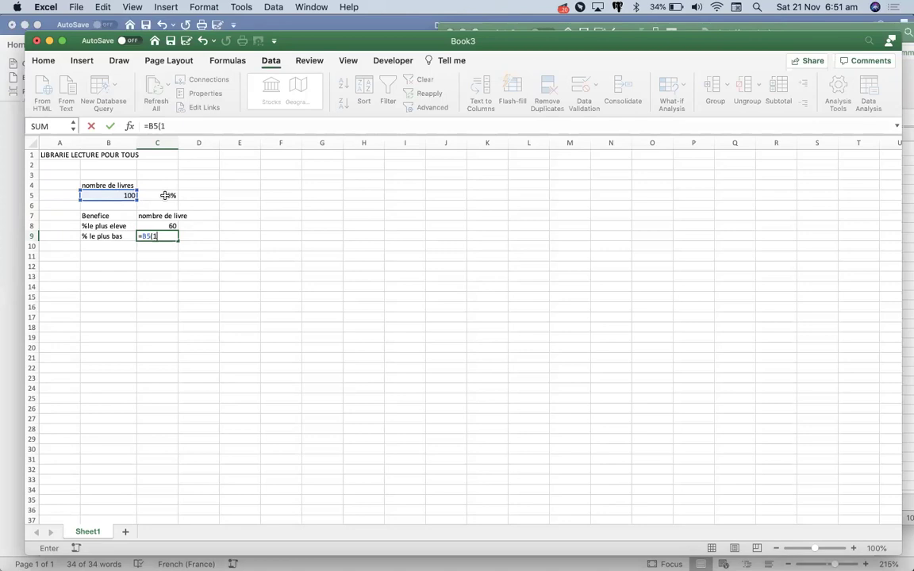
text(1-)
click(165, 195)
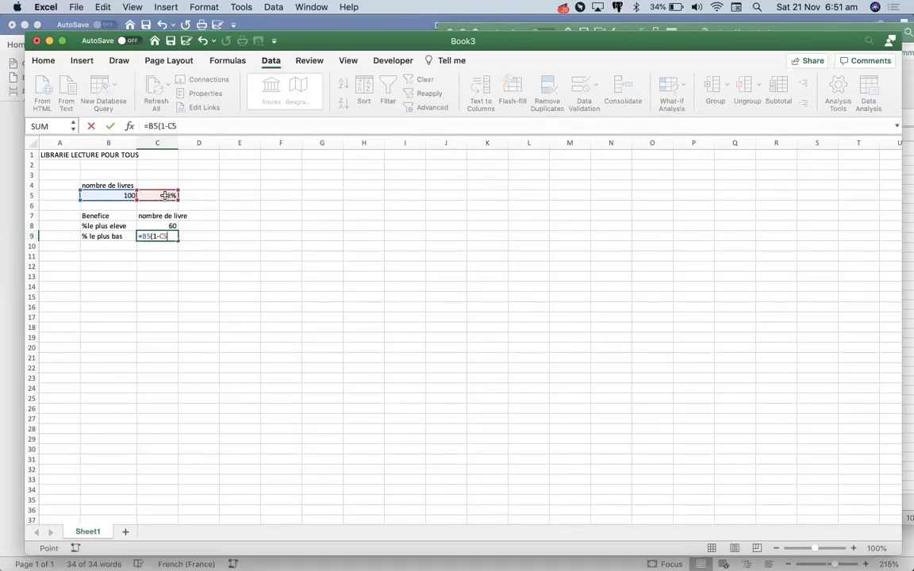
key(Return)
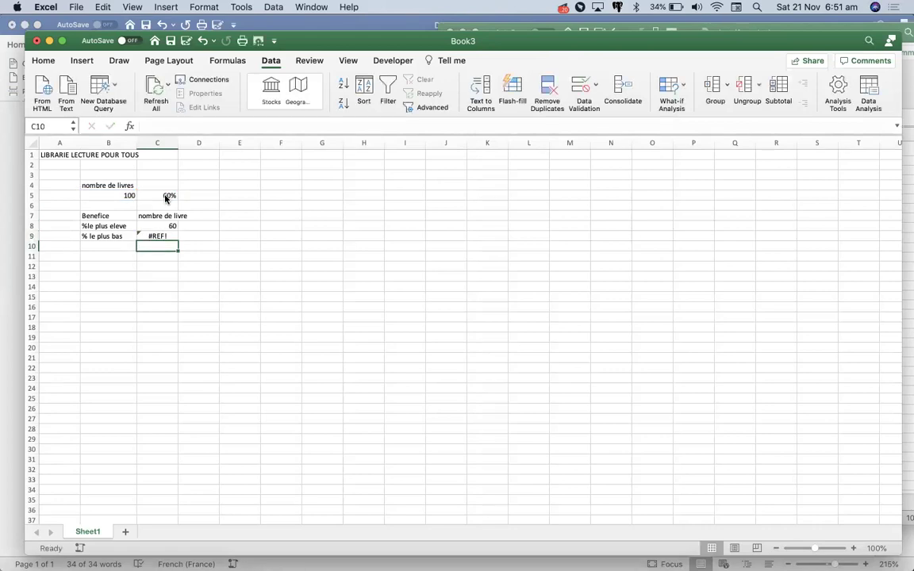
Calculate the number of books for "% le plus bas" in C9 with the formula =B5*(1-C5)
click(160, 238)
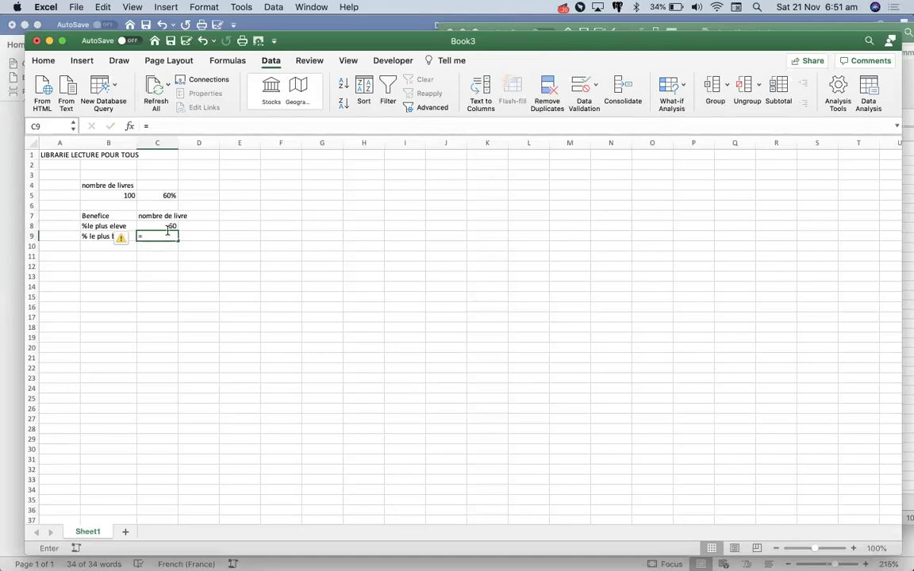
text(=)
click(122, 195)
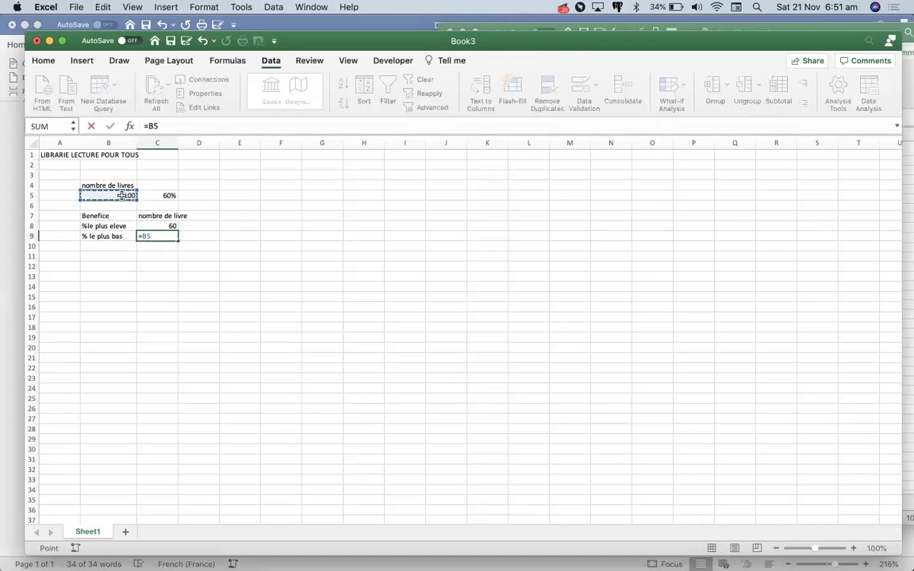
text(*)
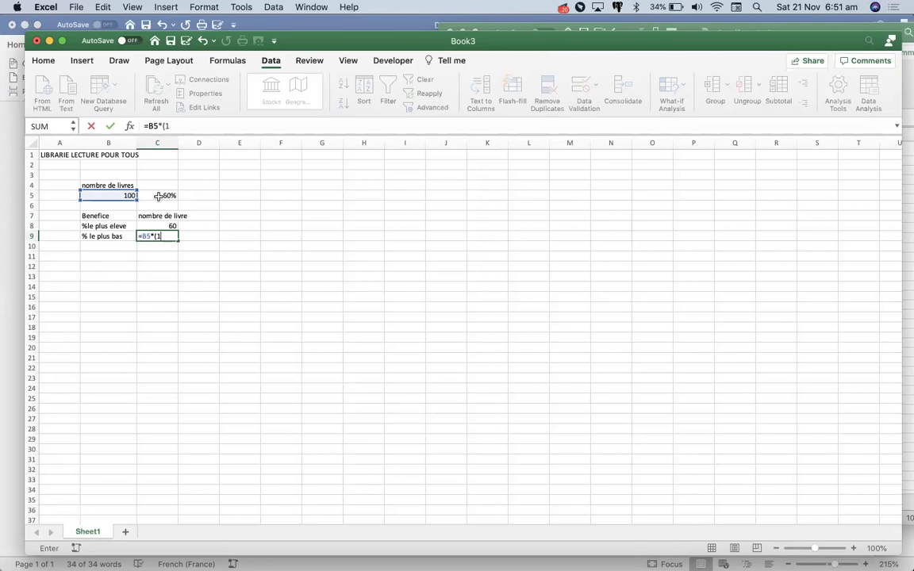
click(168, 195)
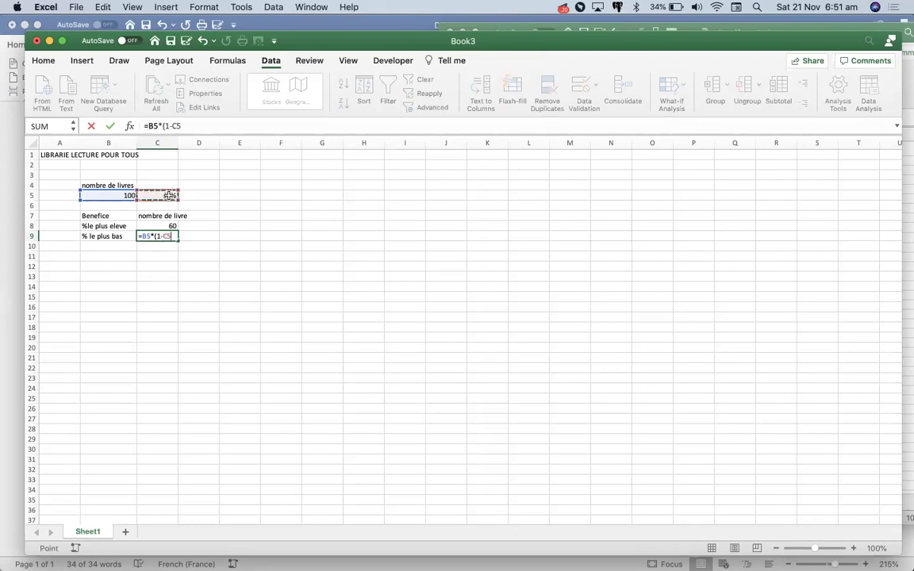
text())
key(Return)
Enter the profit per book as 50 in D8 and 20 in D9
click(211, 228)
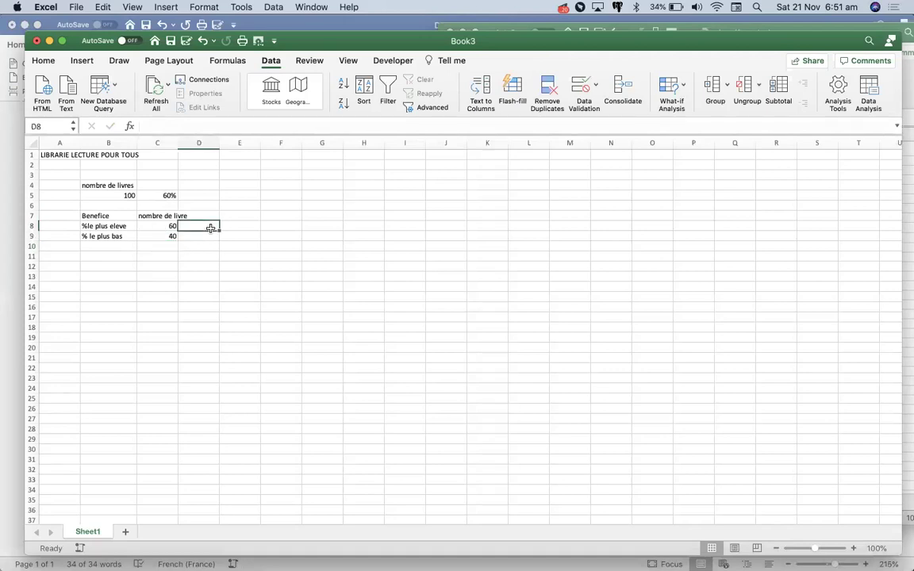
text(50)
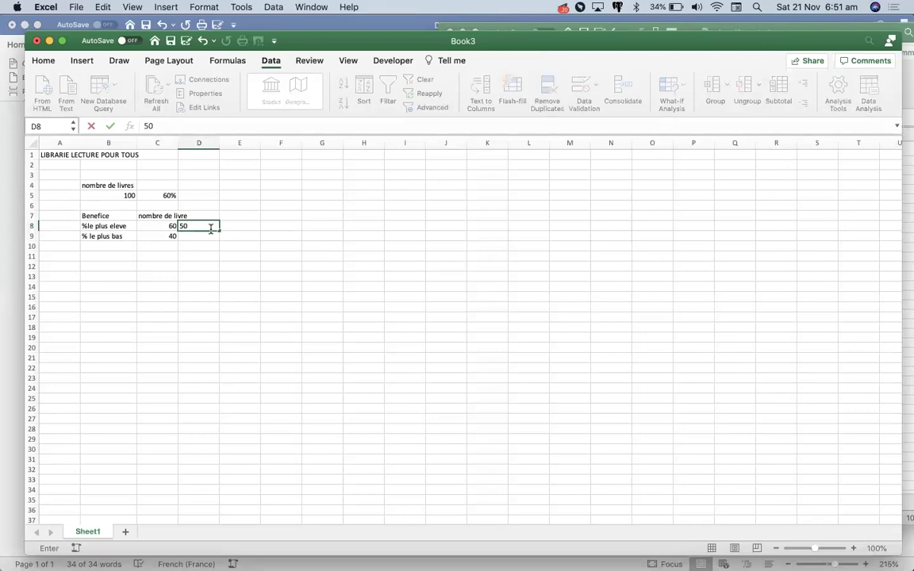
key(Return)
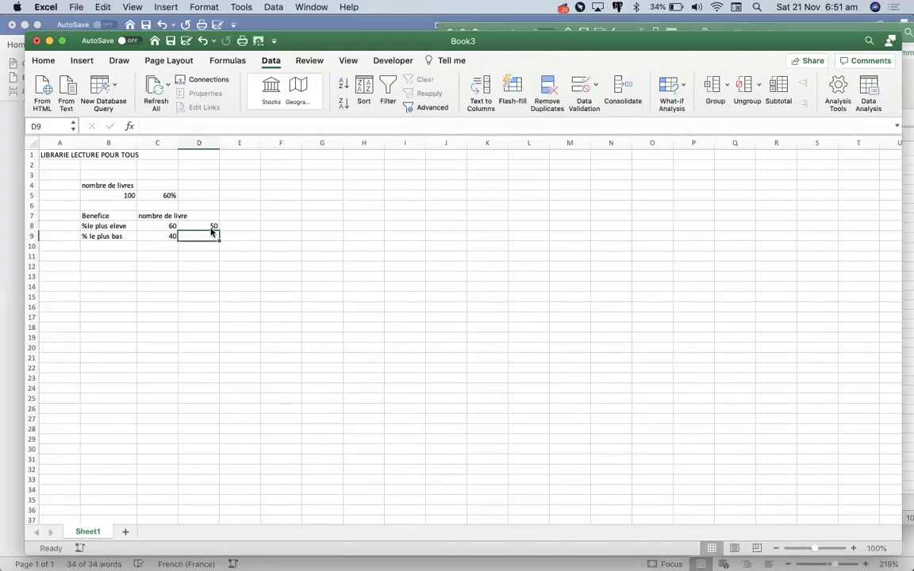
text(20)
key(Return)
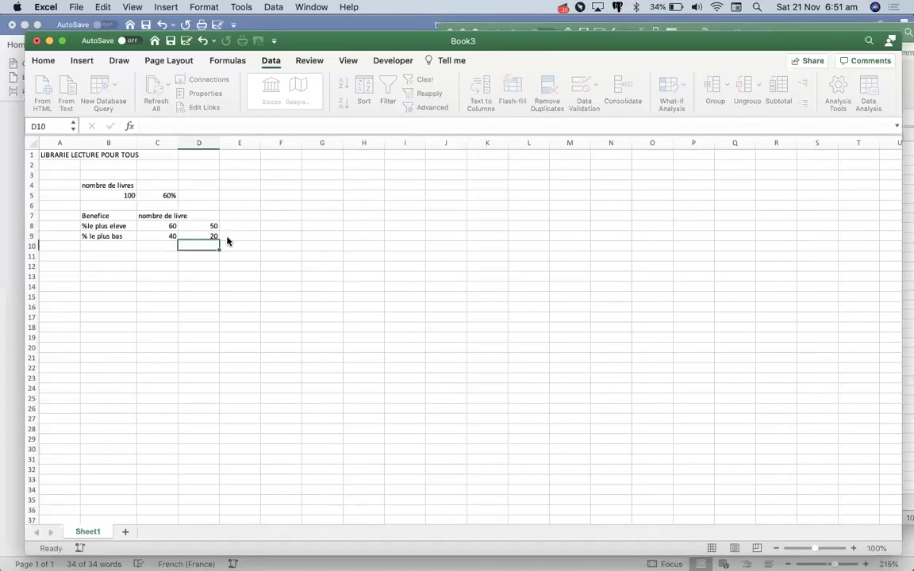
Format D8:D9 as currency with 0 decimal places and the $ English (United States) symbol
drag(209, 226, 213, 235)
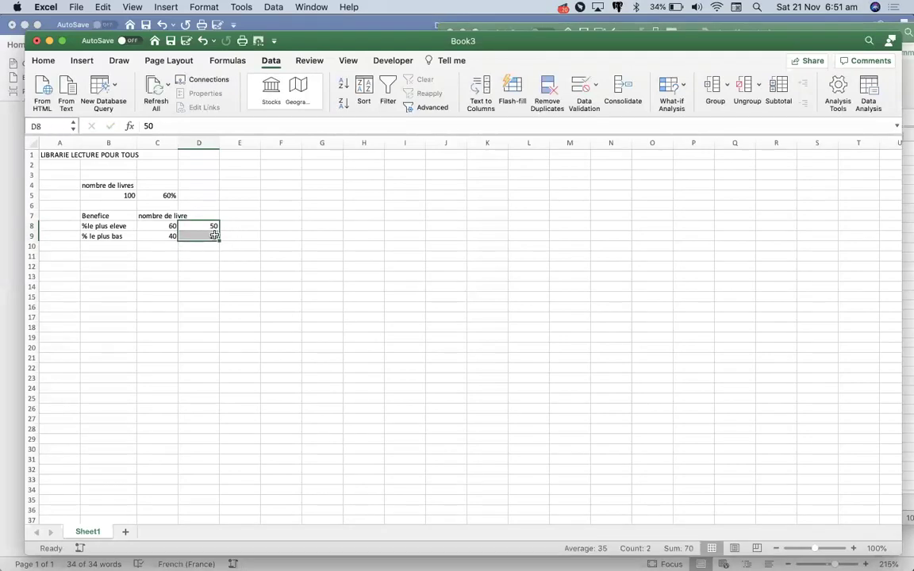
right_click(212, 236)
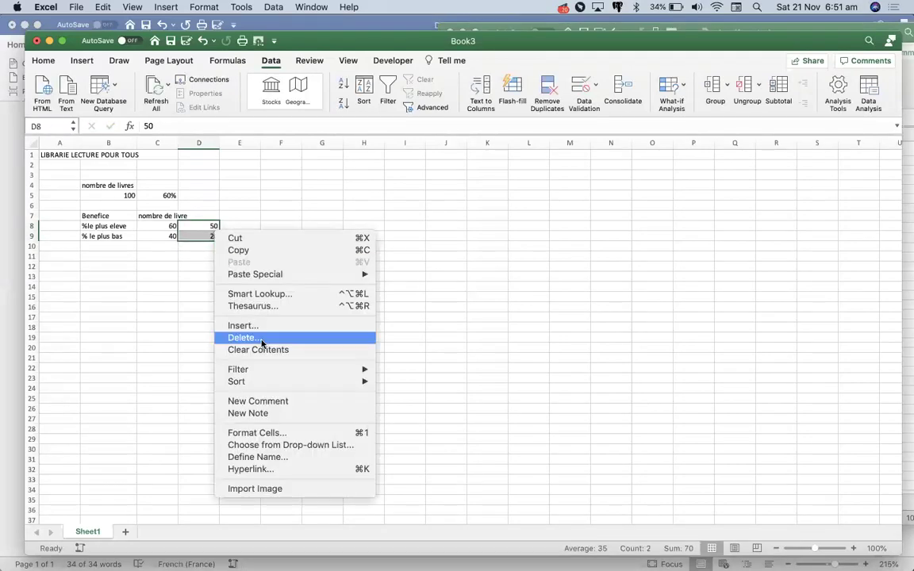
click(250, 435)
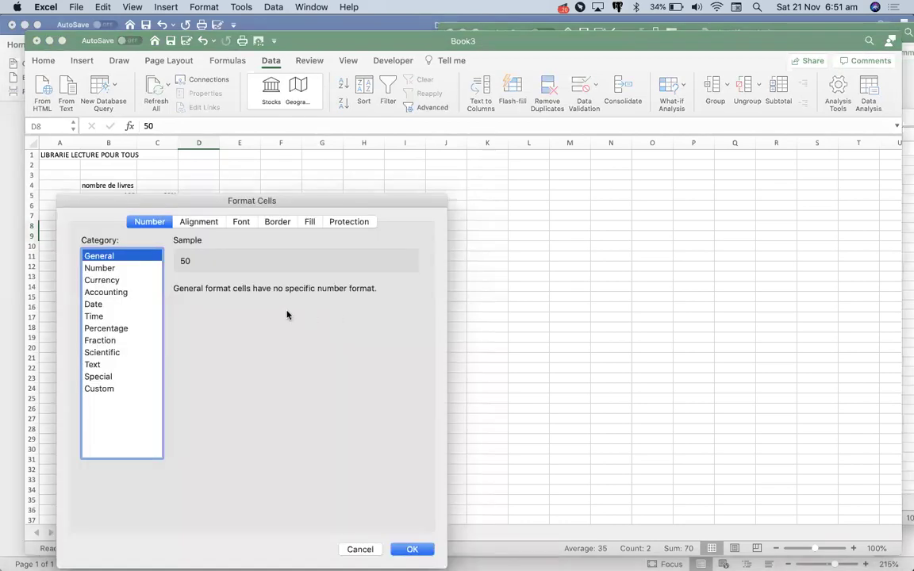
click(108, 282)
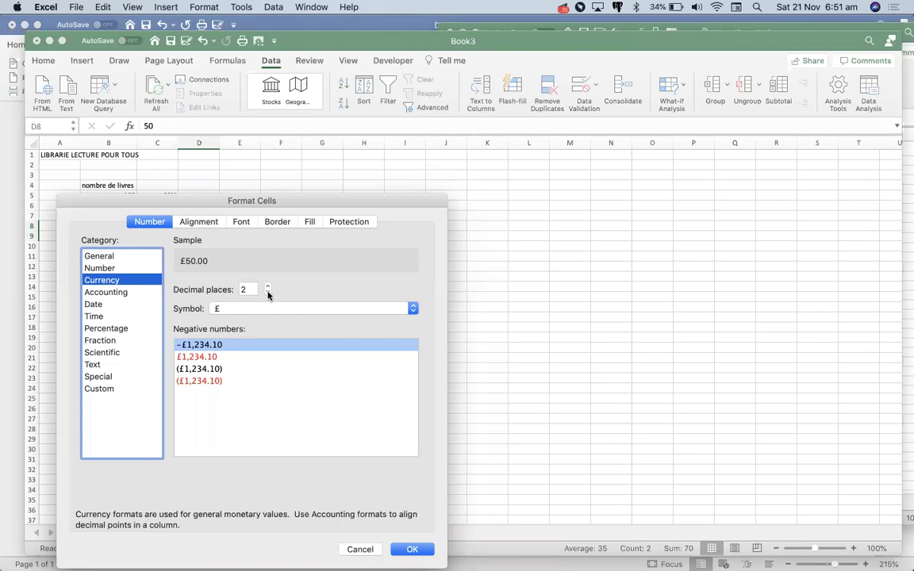
click(268, 293)
click(268, 293)
click(412, 308)
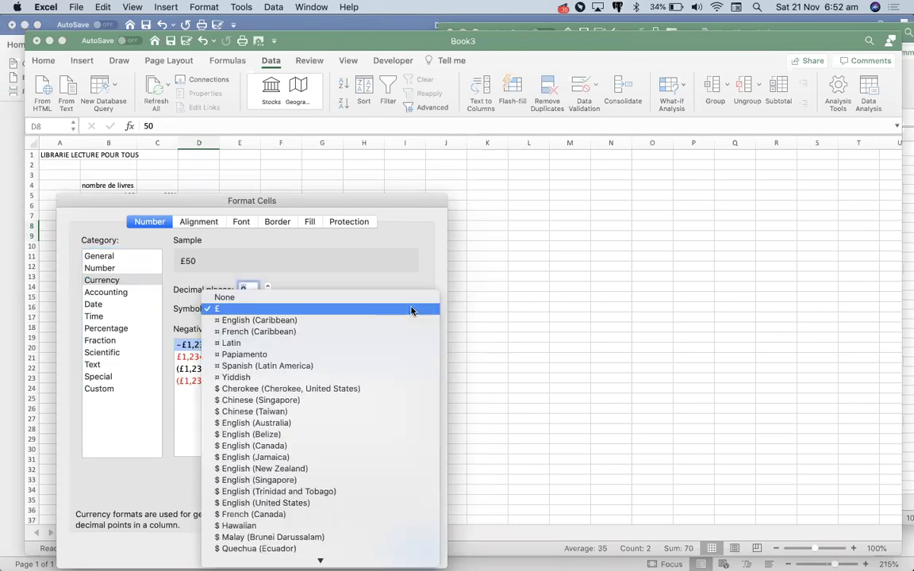
click(262, 503)
click(412, 549)
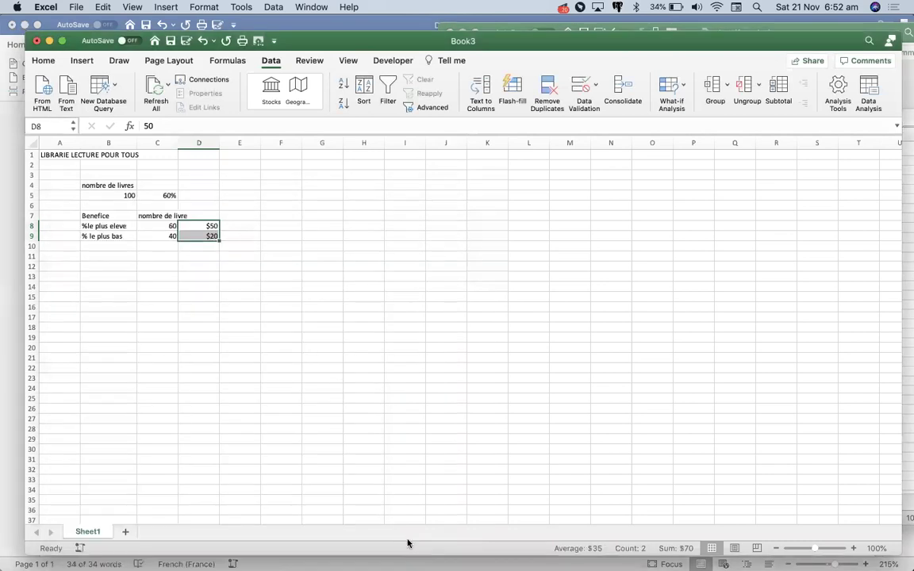
Enter the label "Benefice total" in cell B12
click(212, 266)
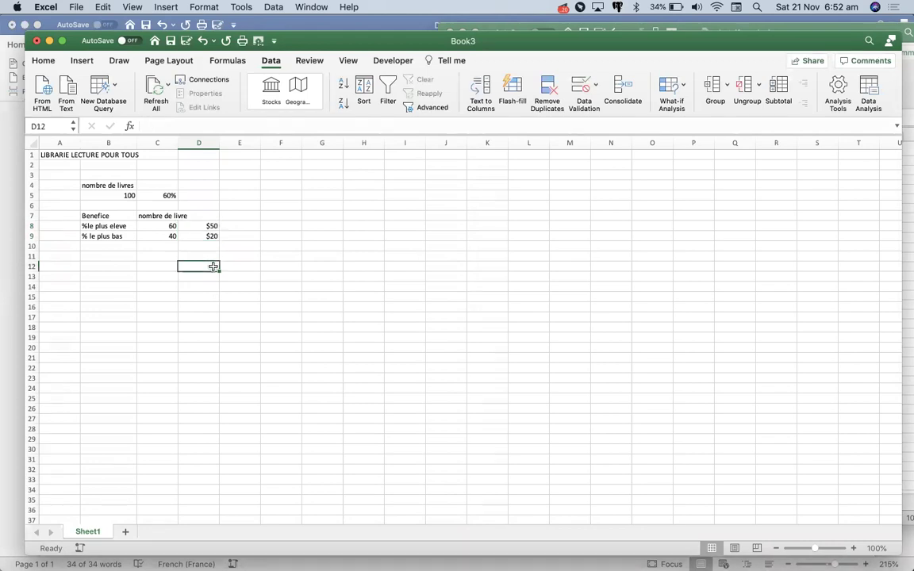
click(113, 268)
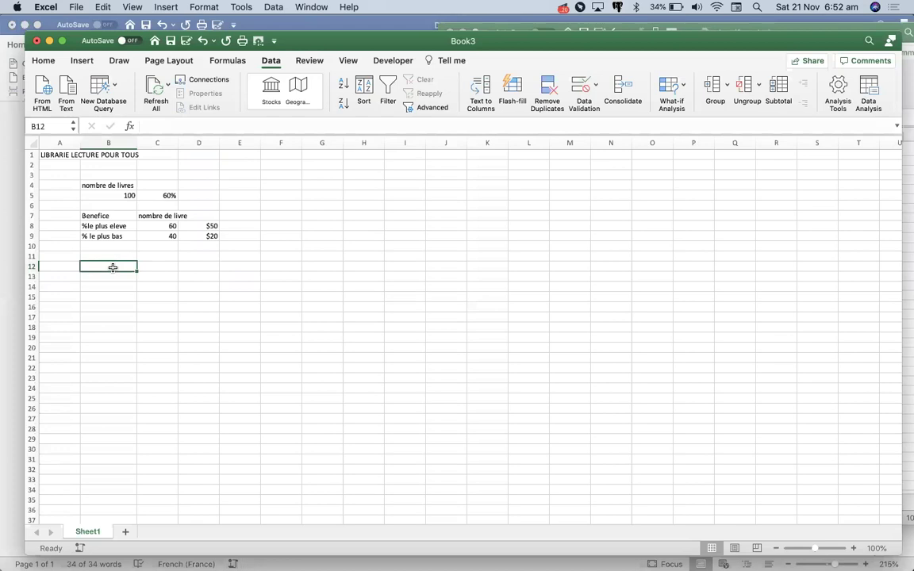
text(Benefice total)
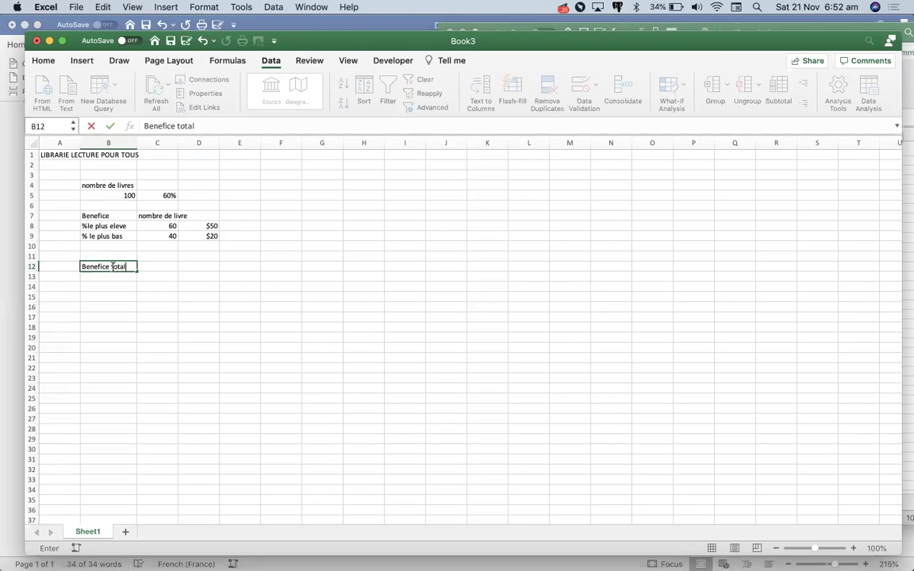
key(Tab)
Calculate the total profit in D12 with the formula =C8*D8+C9*D9
key(Right)
text(=)
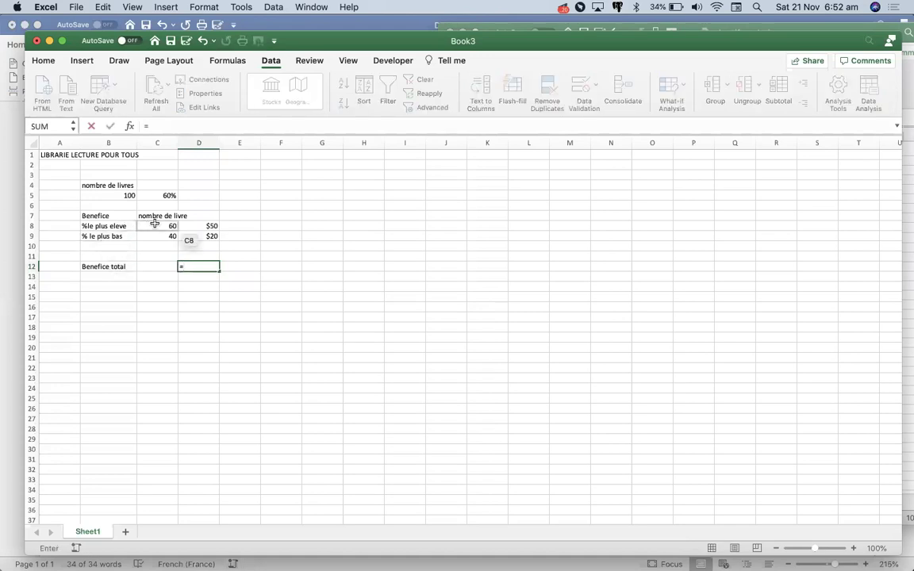
click(155, 224)
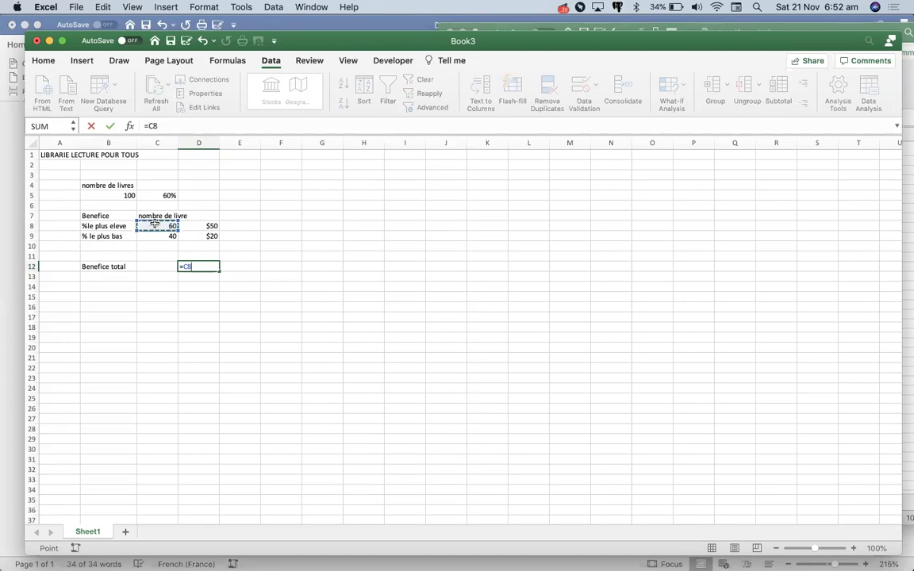
text(*)
click(200, 225)
text(+)
click(161, 237)
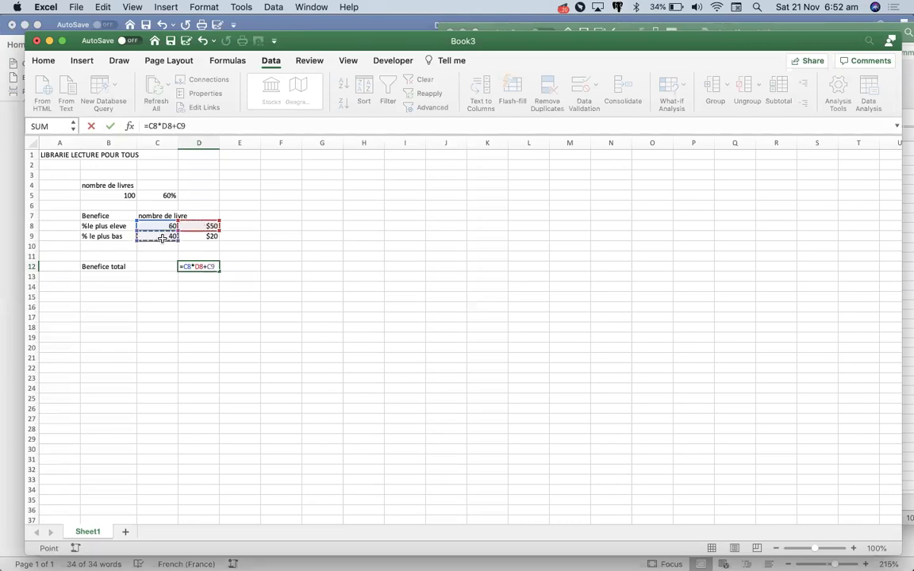
text(*)
click(205, 236)
key(Return)
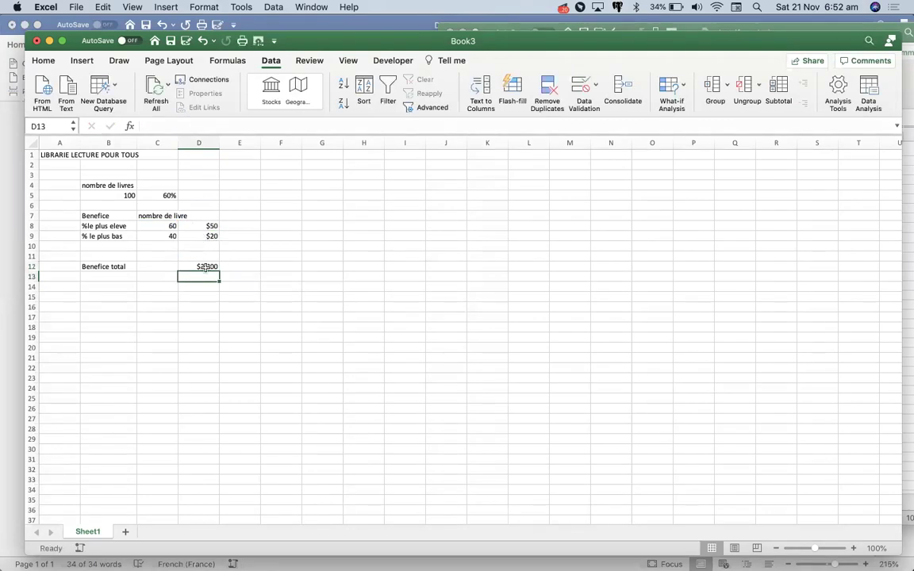
Fill the total profit cell D12 with orange and the percentage cell C5 with yellow
key(Up)
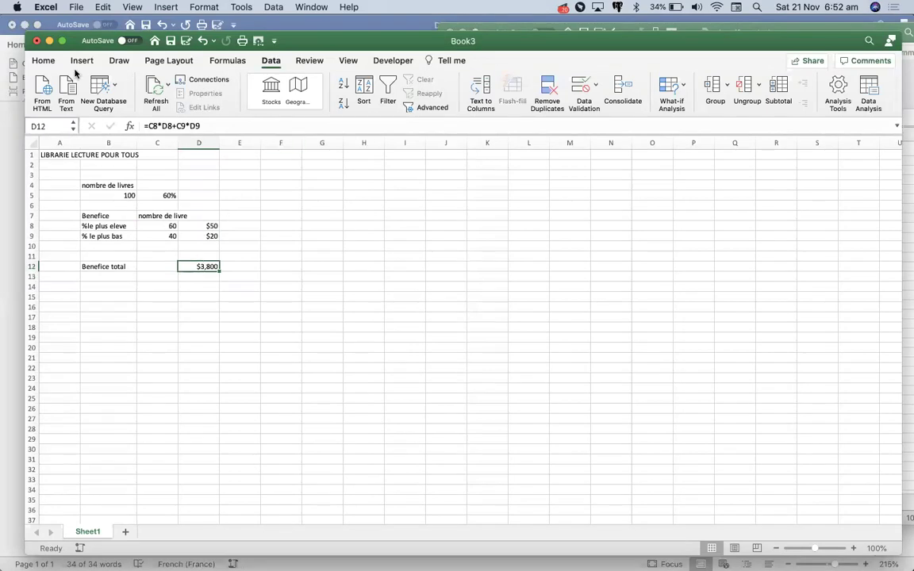
click(42, 60)
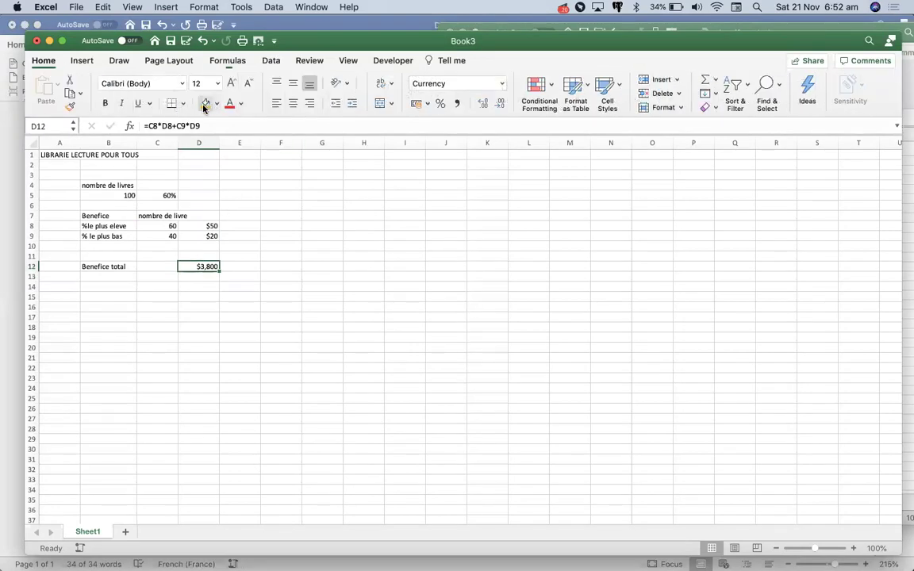
click(205, 103)
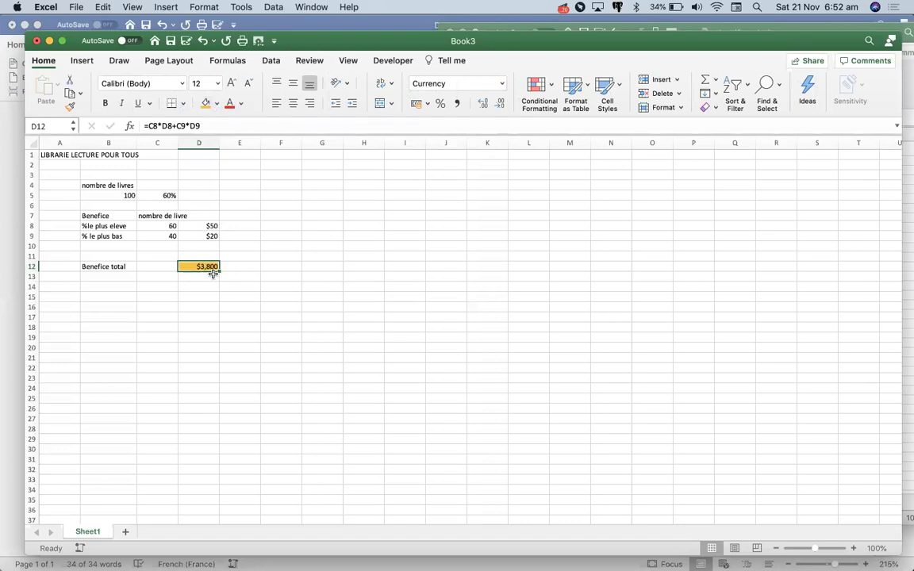
click(169, 195)
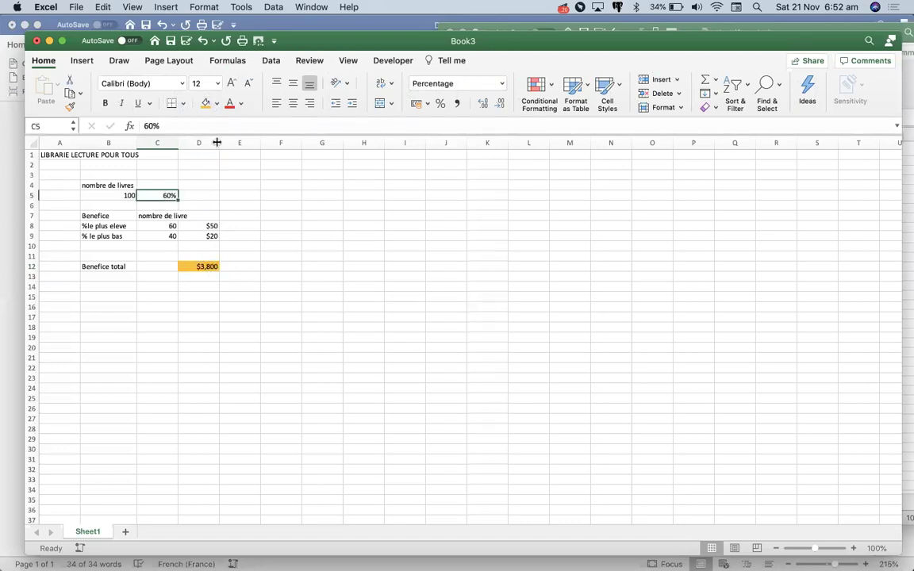
click(217, 104)
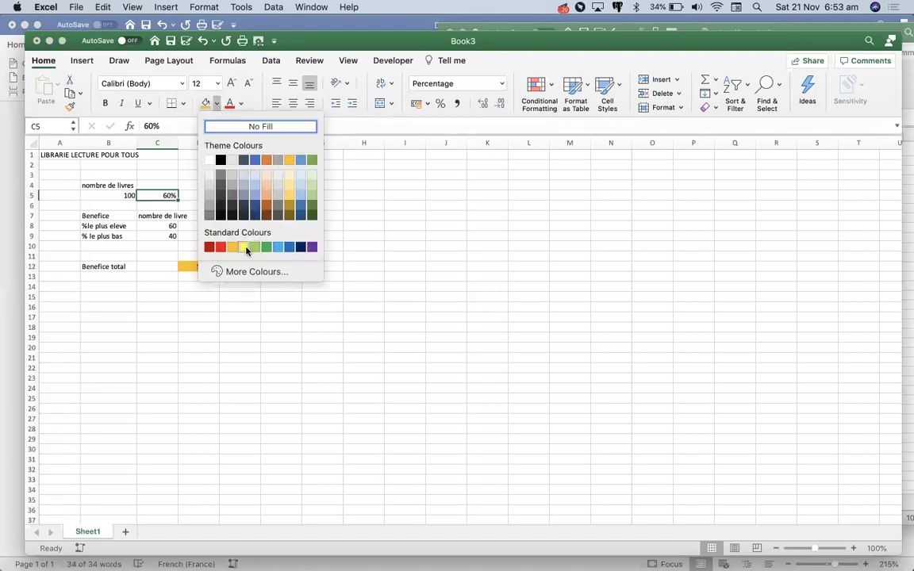
click(244, 247)
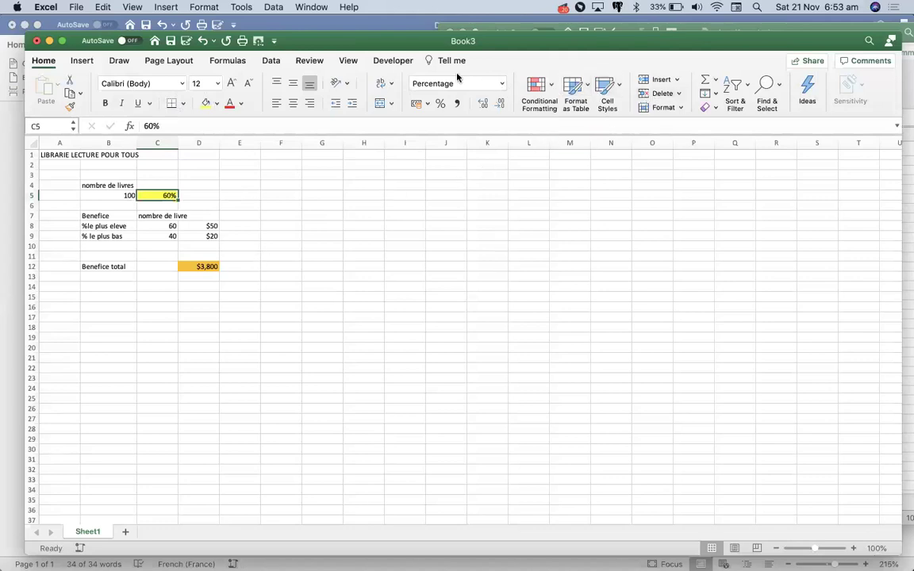
Add a scenario named "30%Benefice eleve" in the Scenario Manager and select "Benefice eleve" in the name for reuse
click(271, 62)
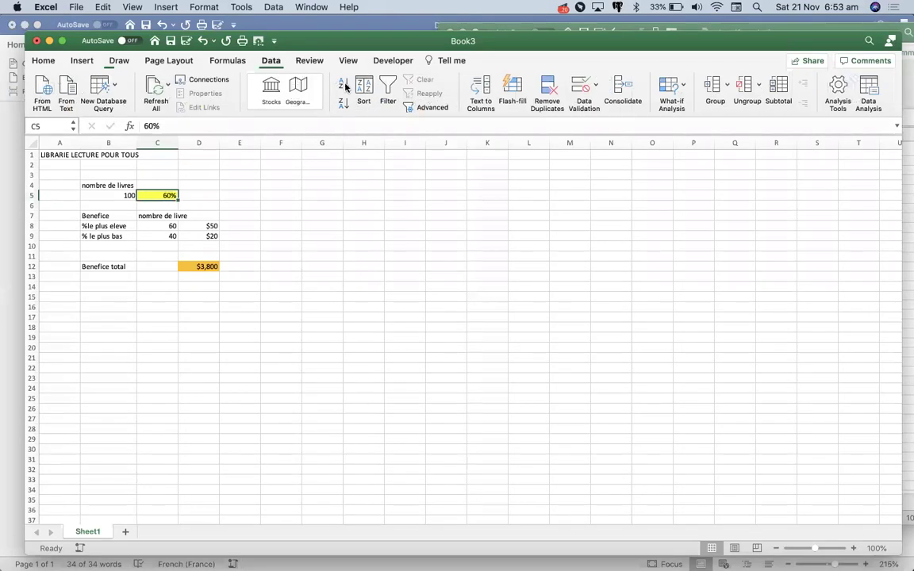
click(680, 95)
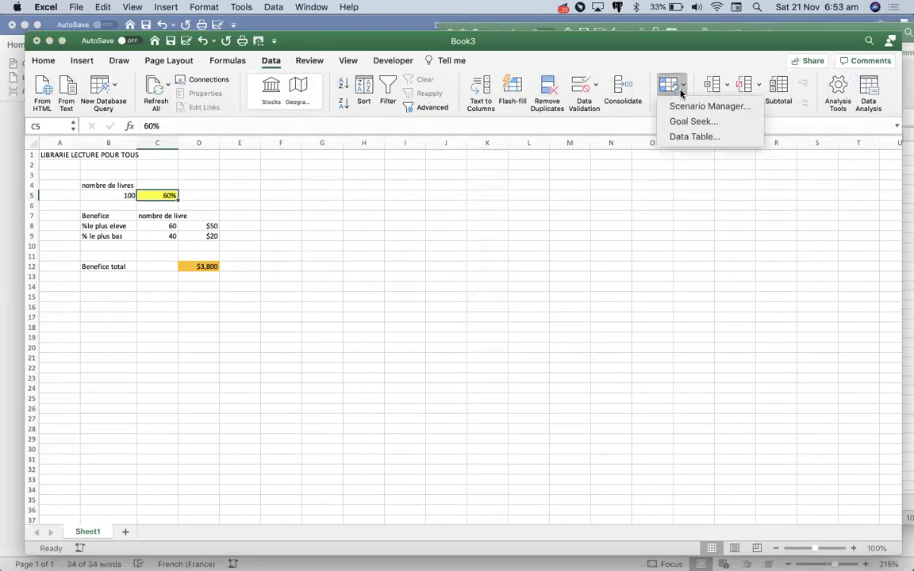
click(689, 107)
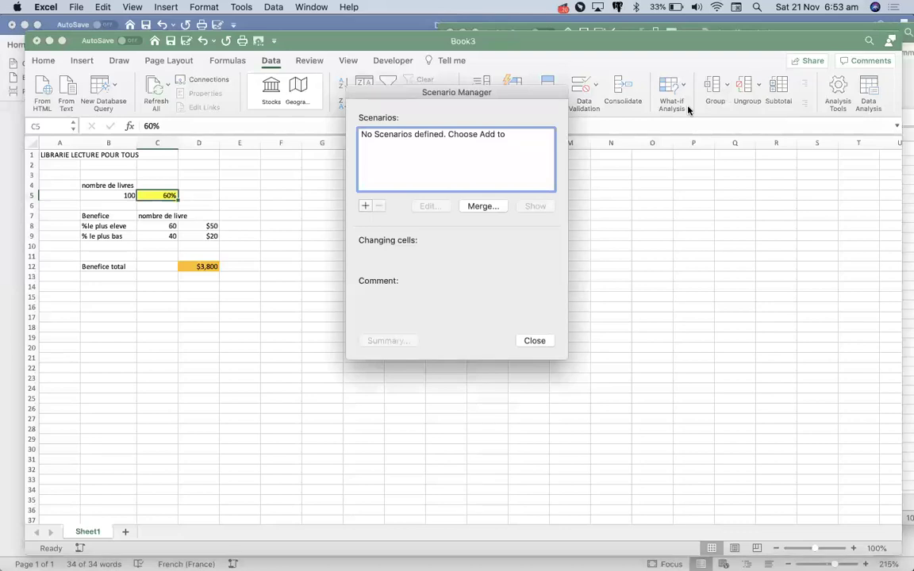
click(365, 207)
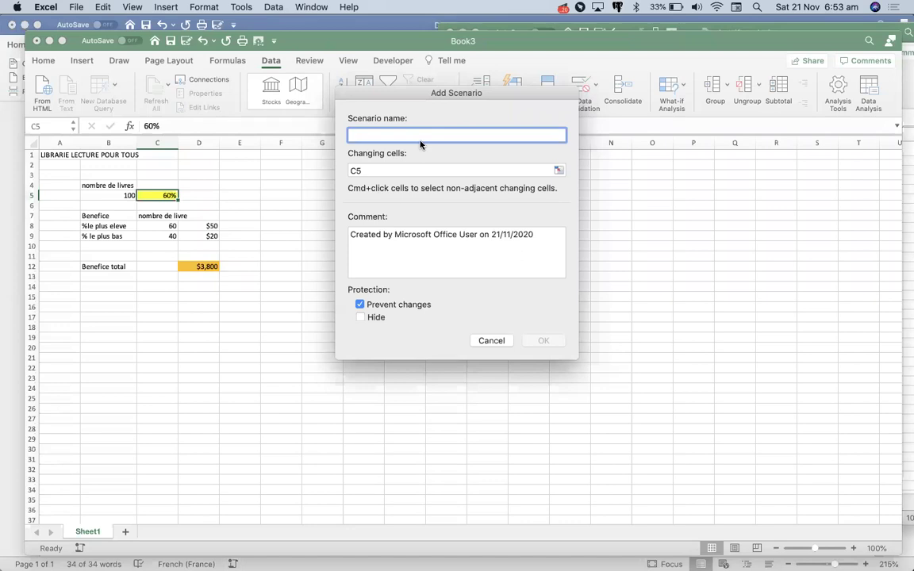
text(30%Bef)
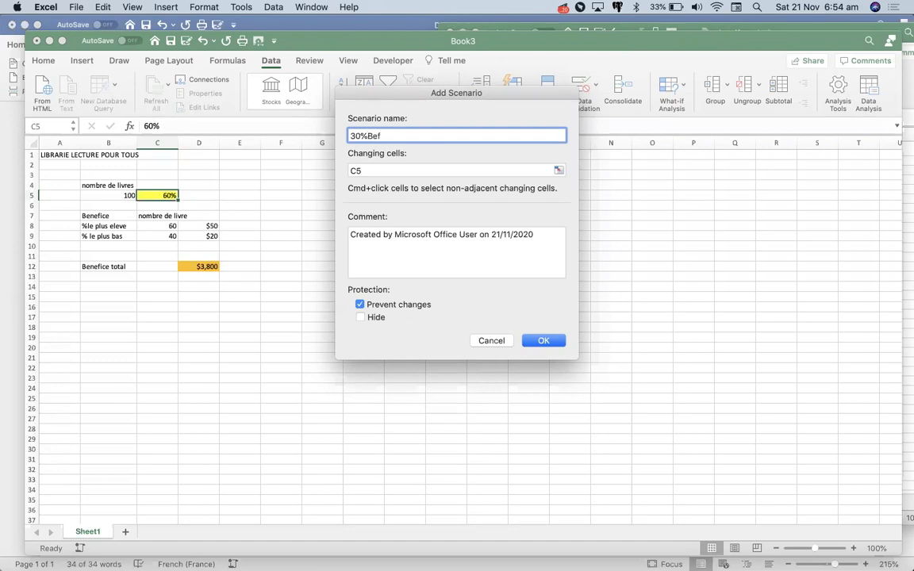
key(BackSpace)
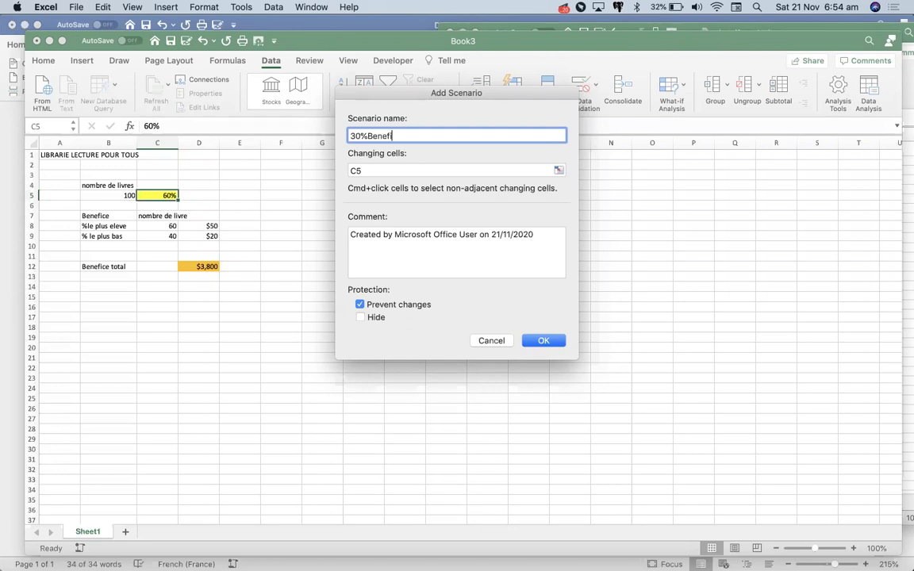
text(nefice eleve)
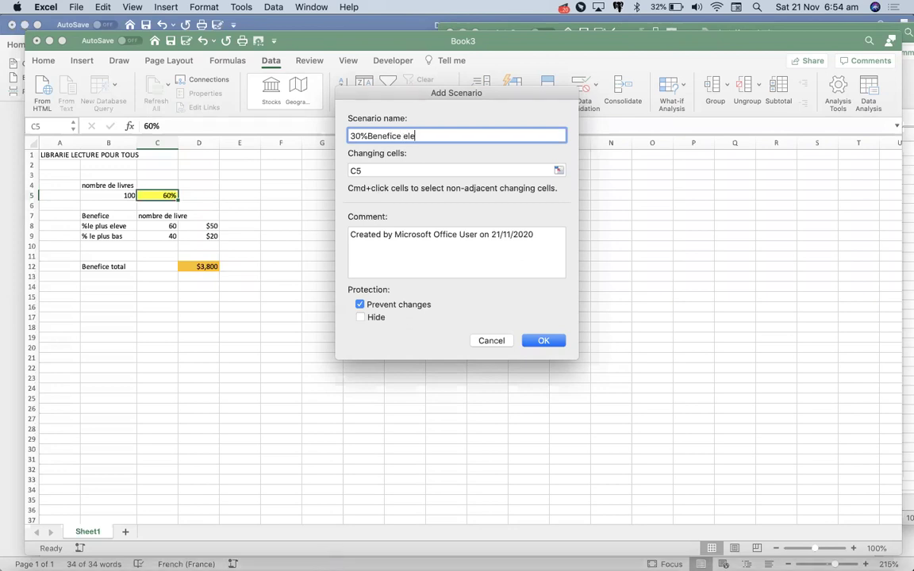
drag(426, 136, 366, 135)
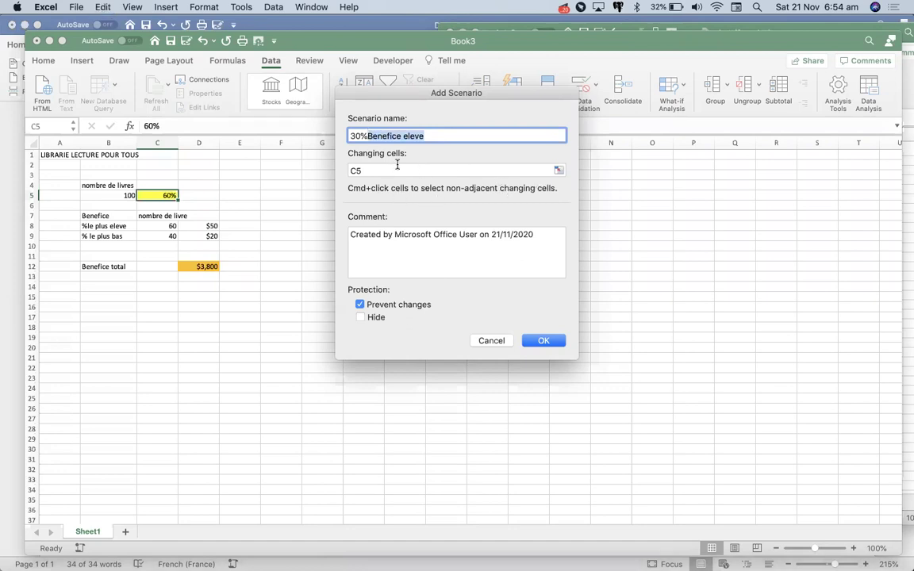
Set C5 as the changing cell of the 30% scenario and give it the value 0.3
click(558, 171)
click(155, 195)
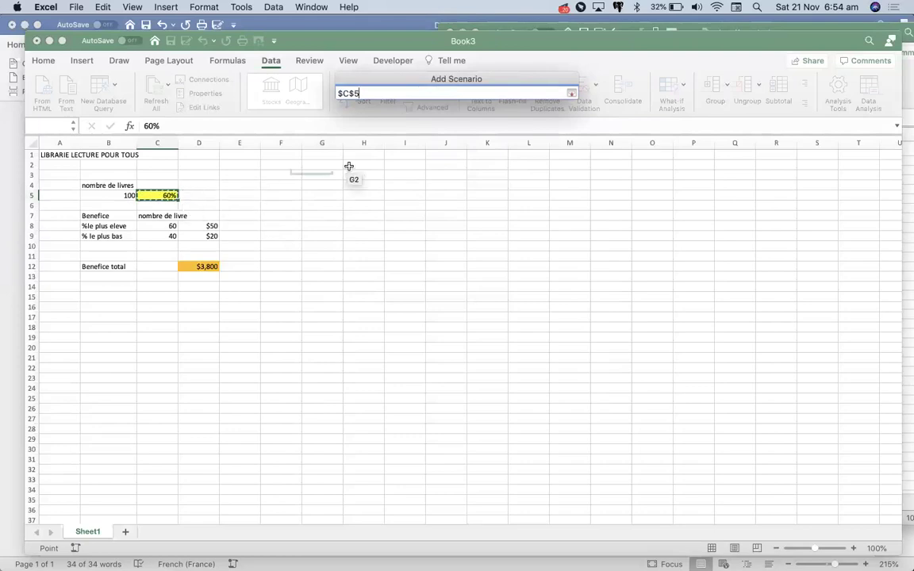
click(571, 93)
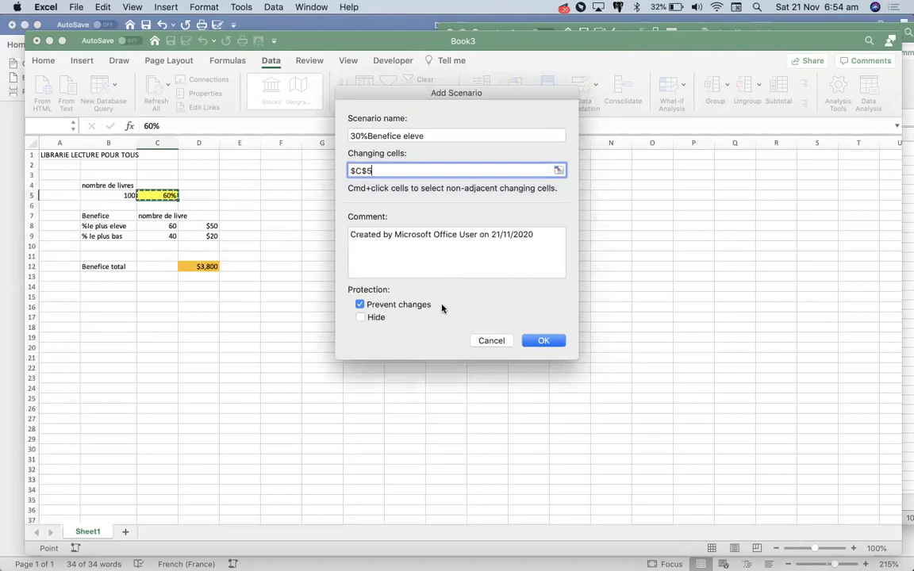
click(542, 341)
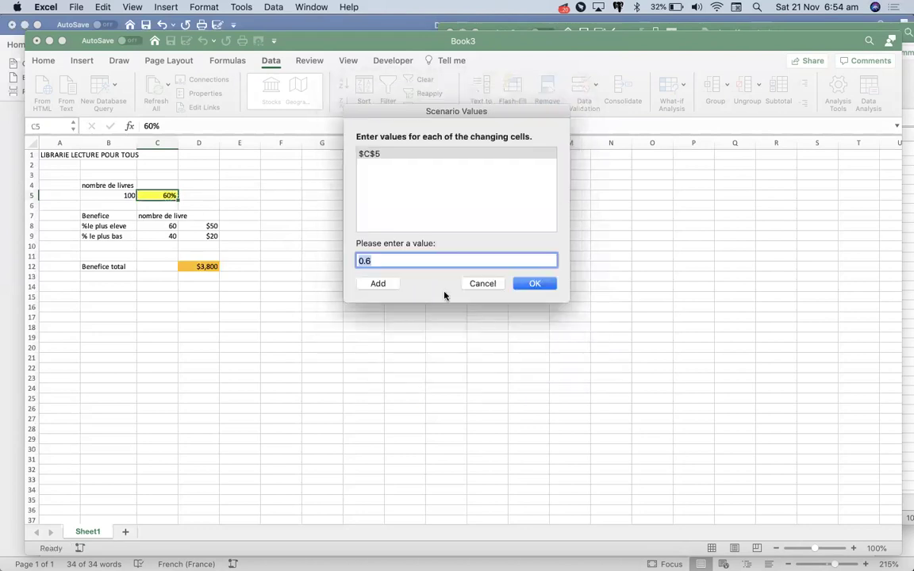
click(373, 261)
key(BackSpace)
text(3)
click(535, 284)
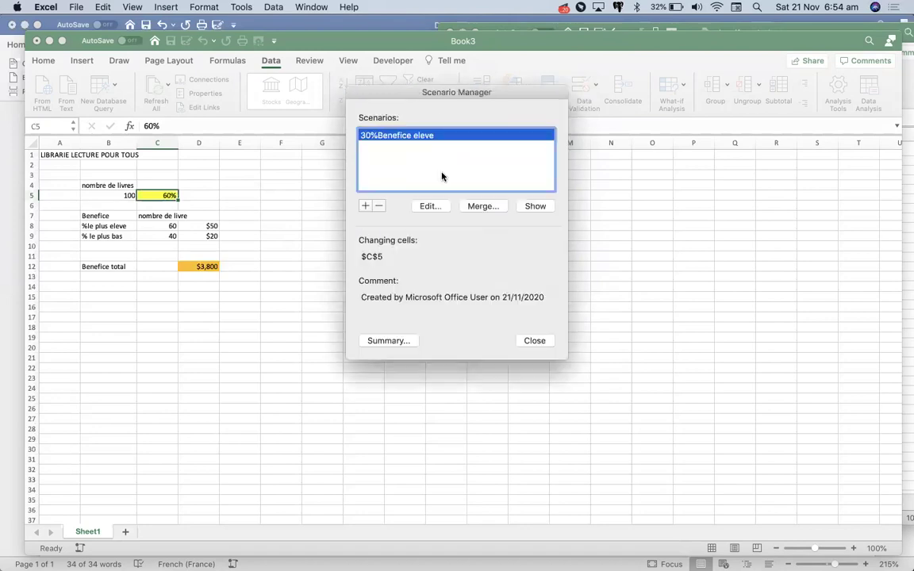
Add a second scenario named "50%Benefice eleve", reusing the copied text for the name's ending
click(365, 205)
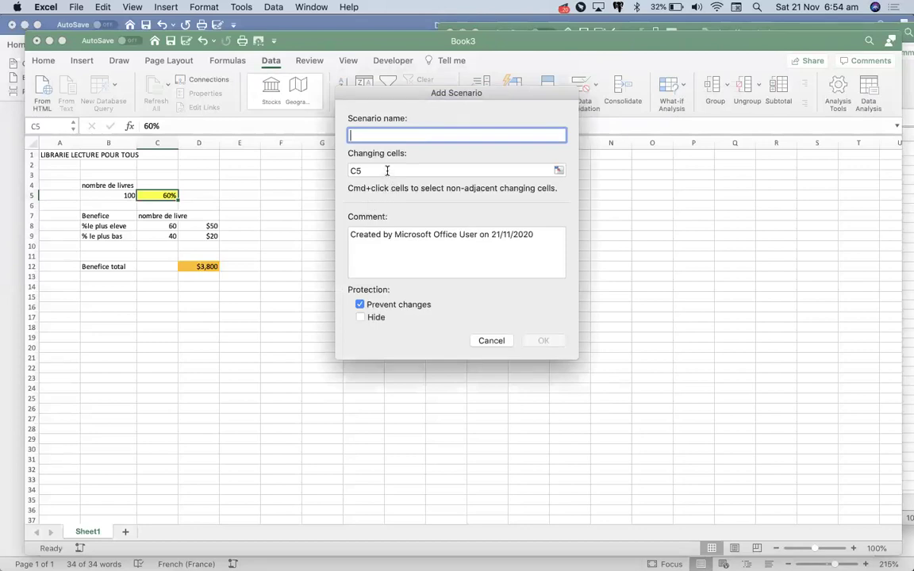
text(50)
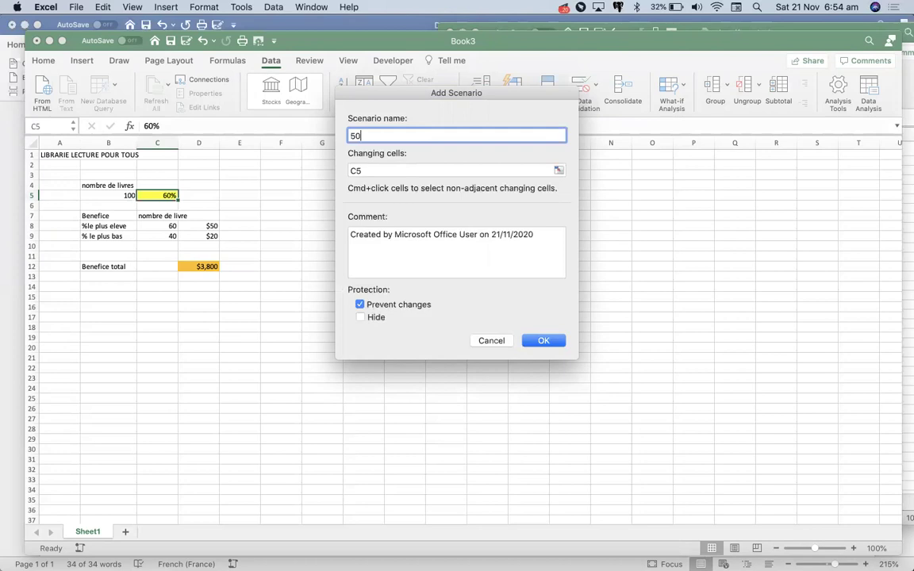
text(%)
key(super+v)
Set C5 as the changing cell of the 50% scenario and give it the value 0.5
click(559, 171)
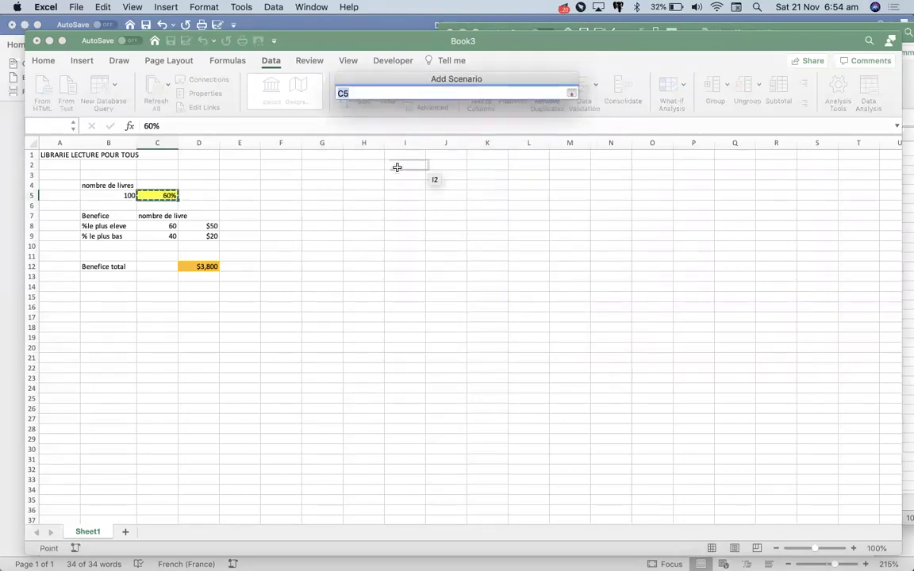
click(166, 196)
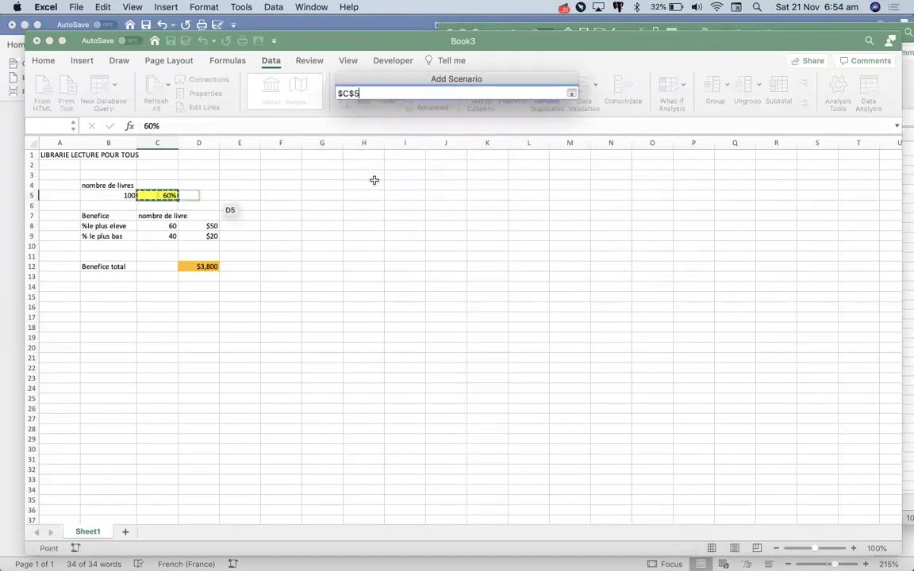
click(572, 92)
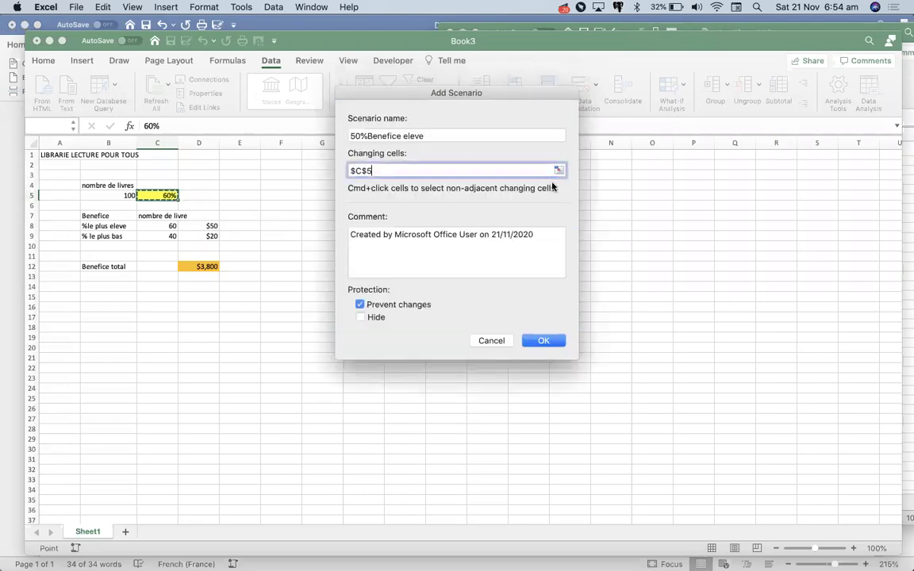
click(542, 341)
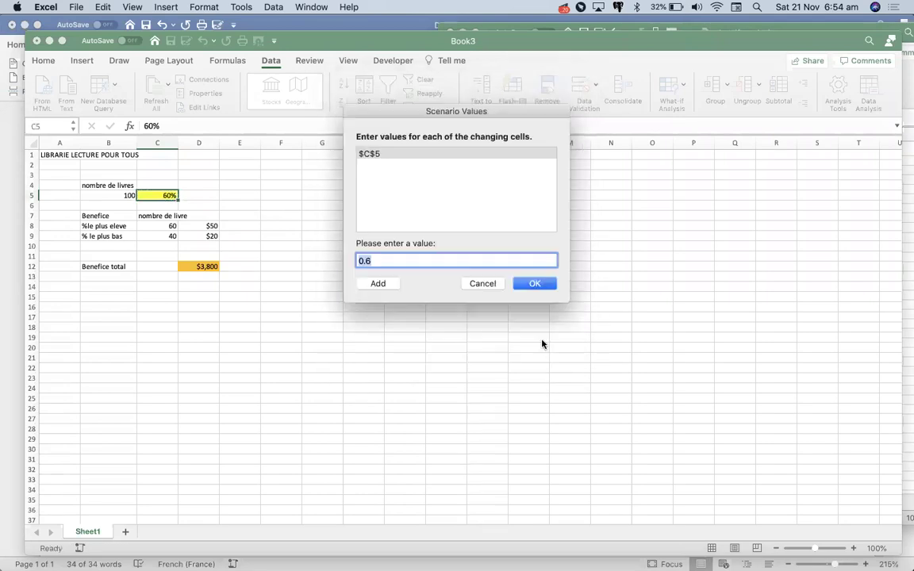
click(374, 260)
text(5)
click(534, 284)
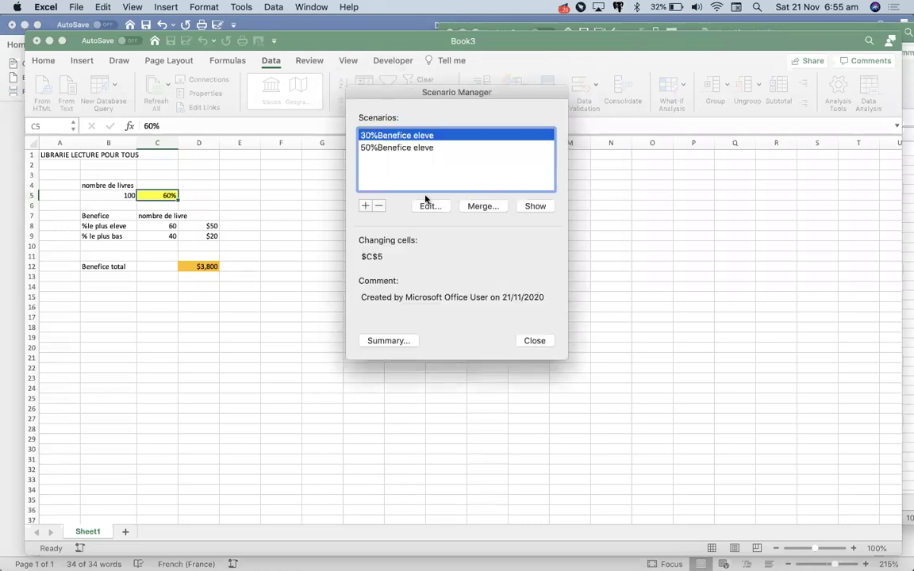
Add a third scenario named "70%Benefice eleve", reusing the copied text for the name's ending
click(365, 206)
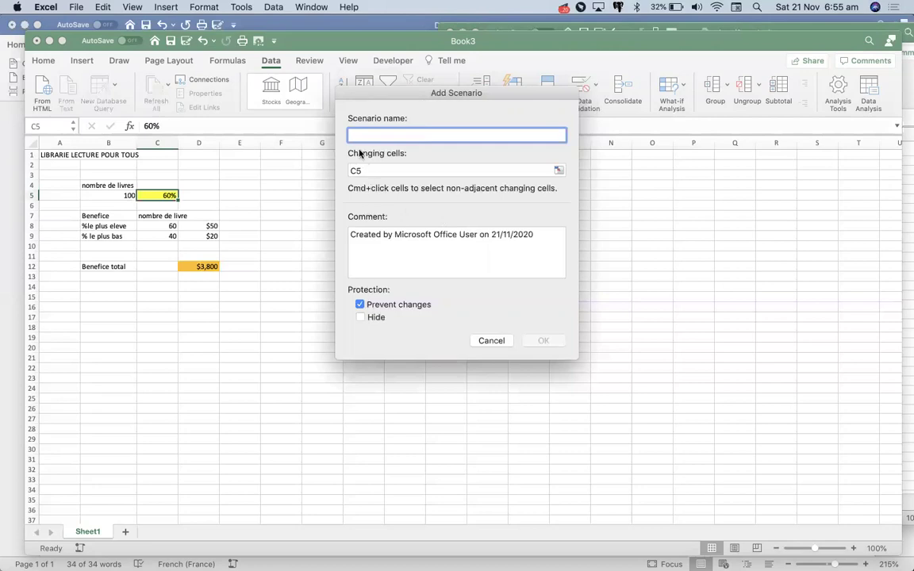
text(70)
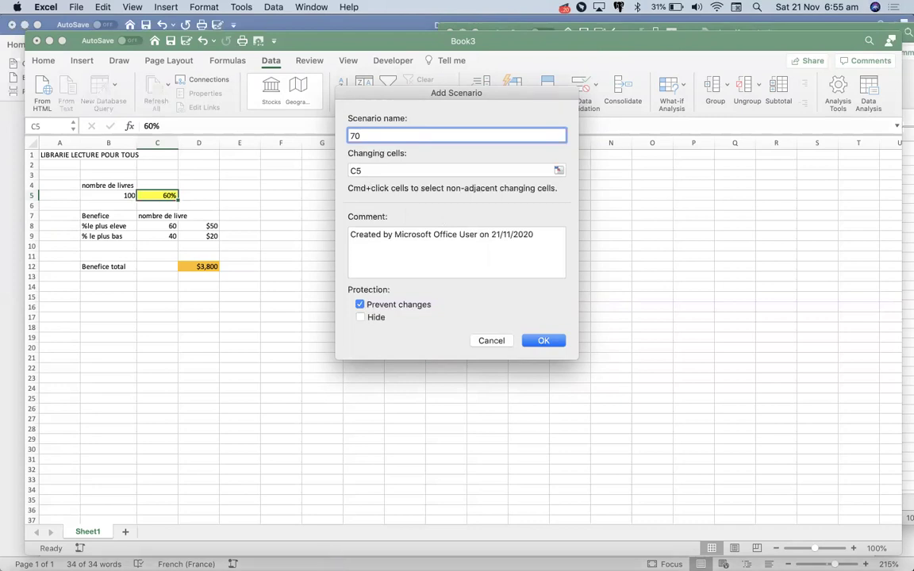
text(%)
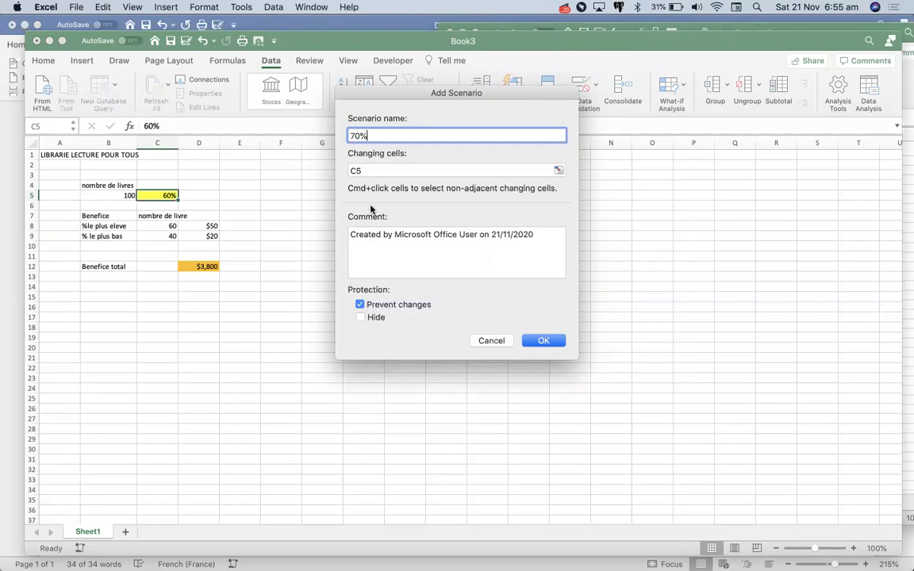
key(super+v)
Set C5 as the changing cell of the 70% scenario and give it the value 0.7
click(557, 170)
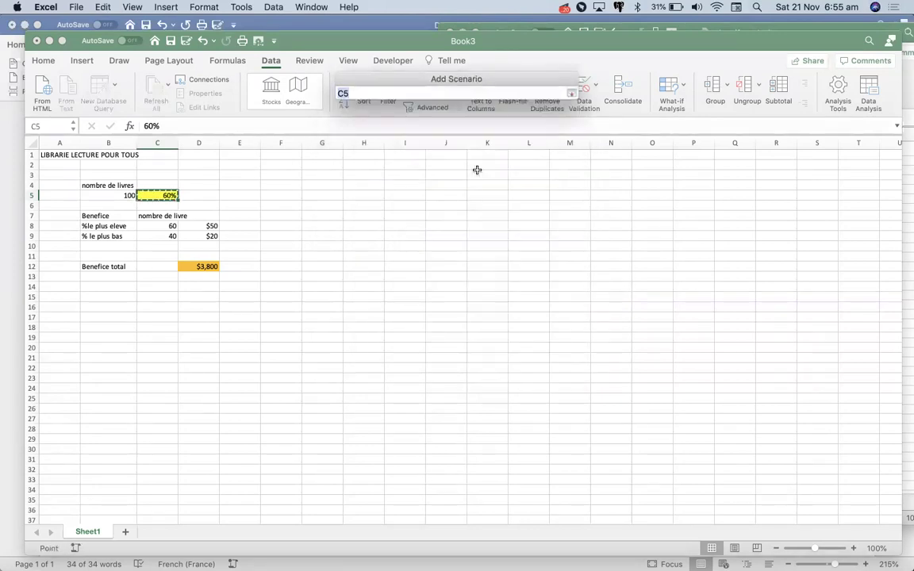
click(164, 195)
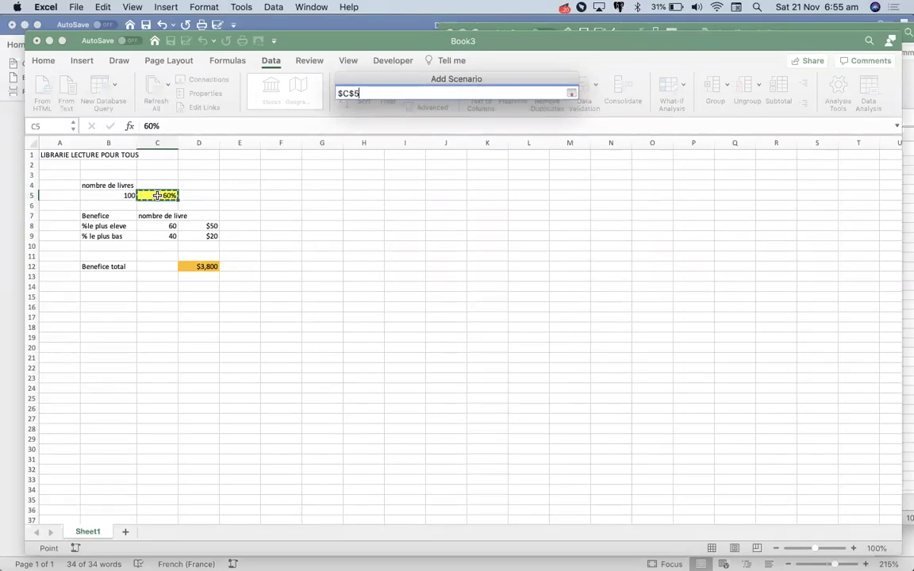
click(572, 92)
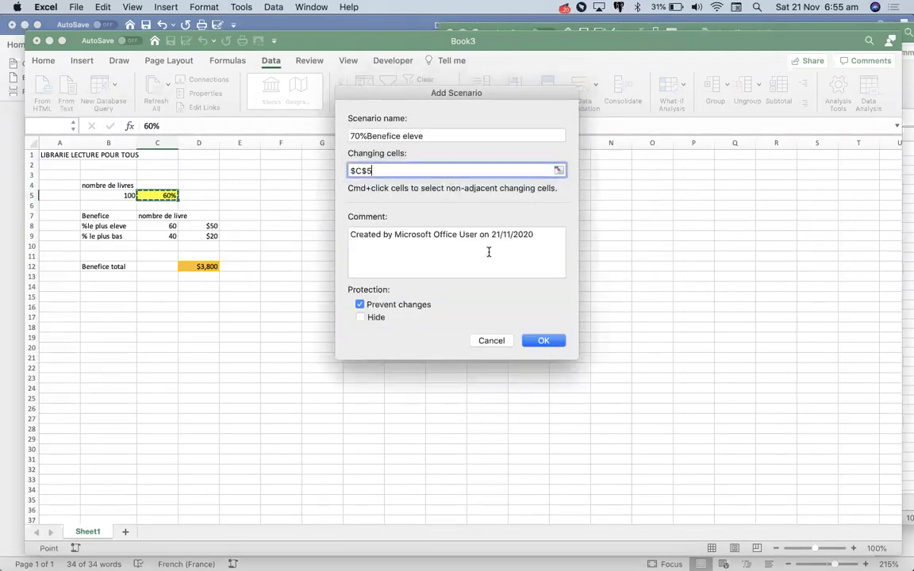
click(542, 341)
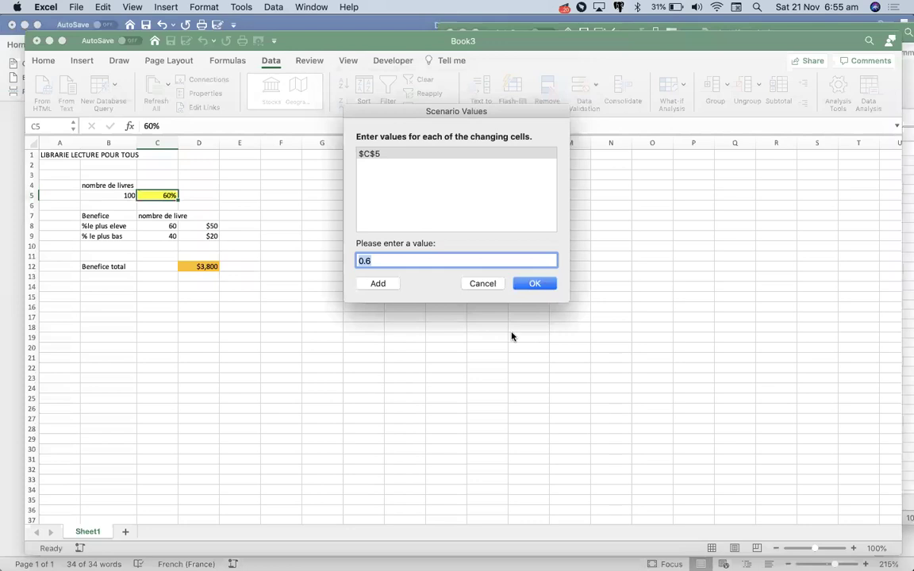
click(373, 260)
key(BackSpace)
text(7)
click(533, 283)
Add a fourth scenario named "80%Benefice eleve"
click(365, 205)
text(100)
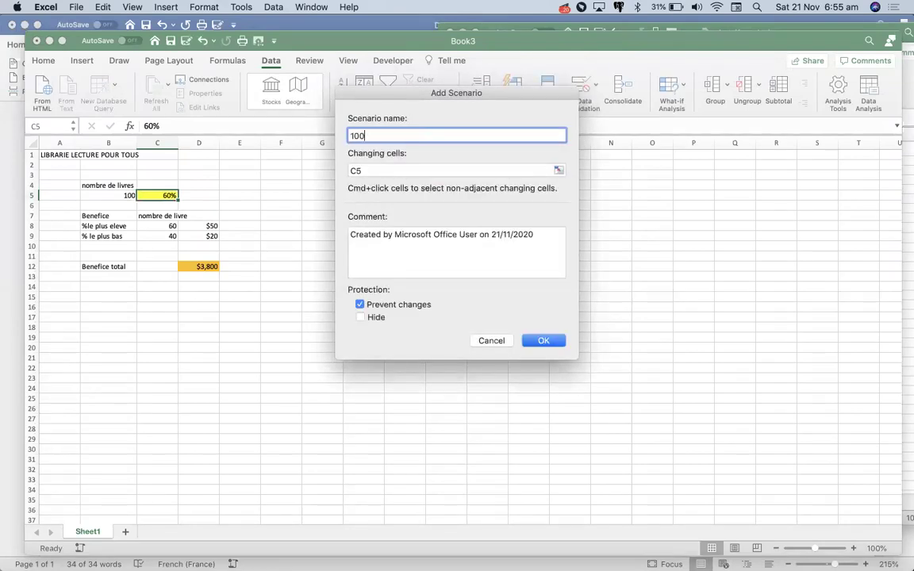
key(BackSpace)
key(BackSpace)
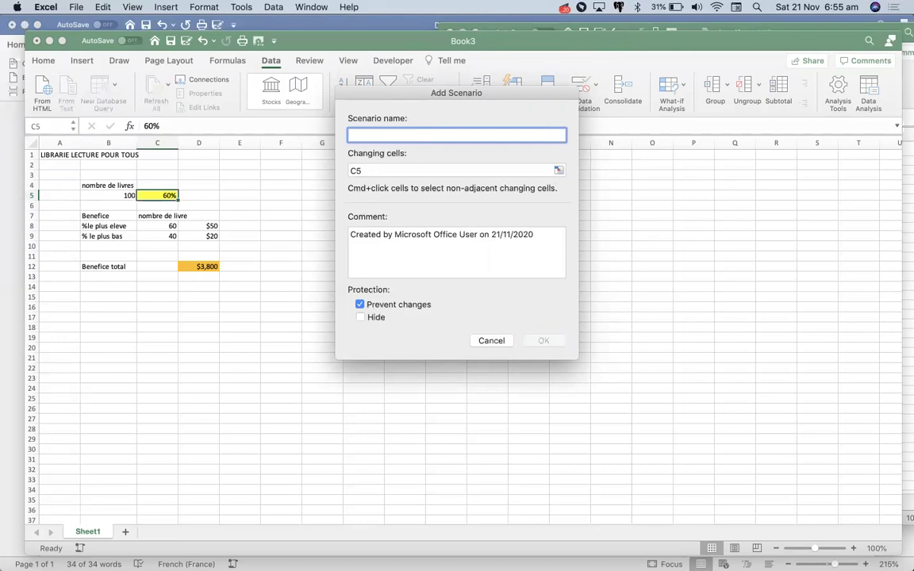
text(80)
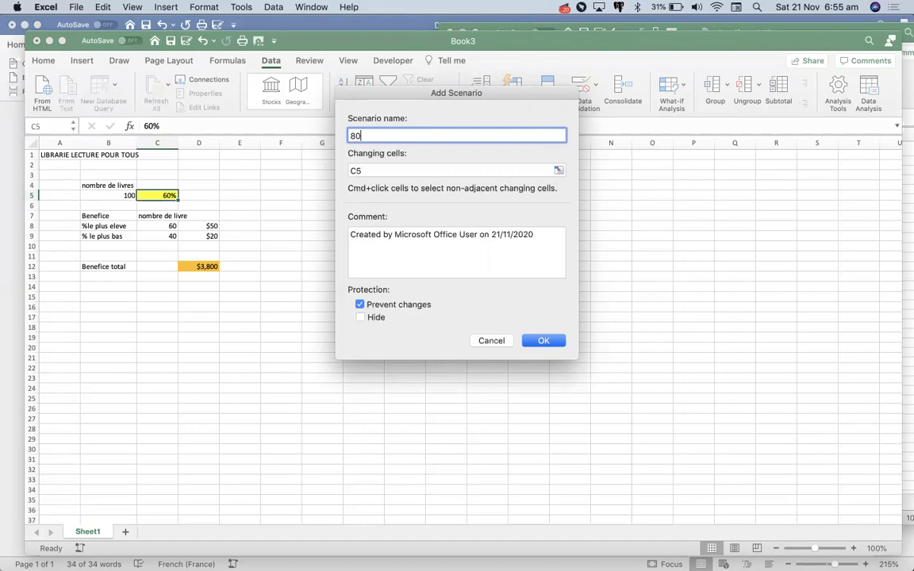
text(%Benefice eleve)
Set C5 as the changing cell of the 80% scenario and give it the value 0.8
click(559, 169)
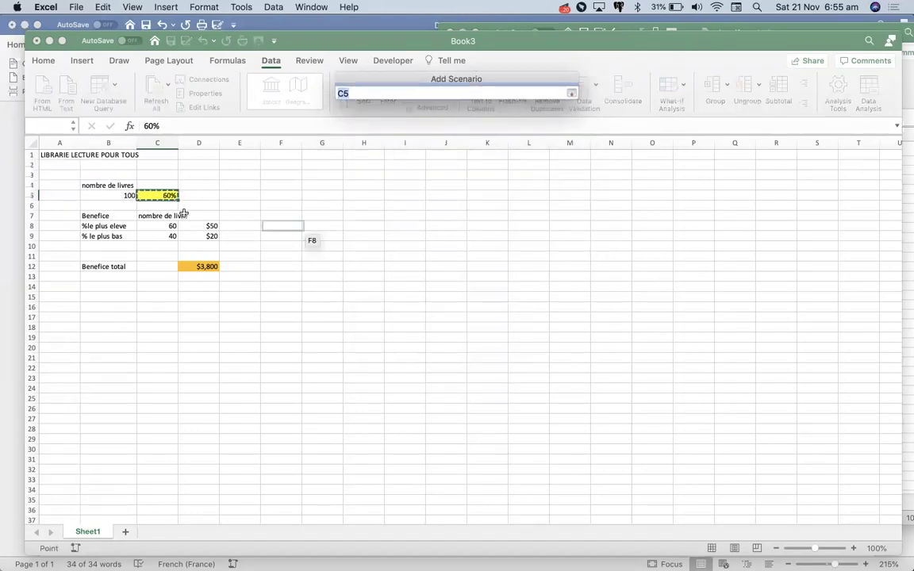
click(572, 92)
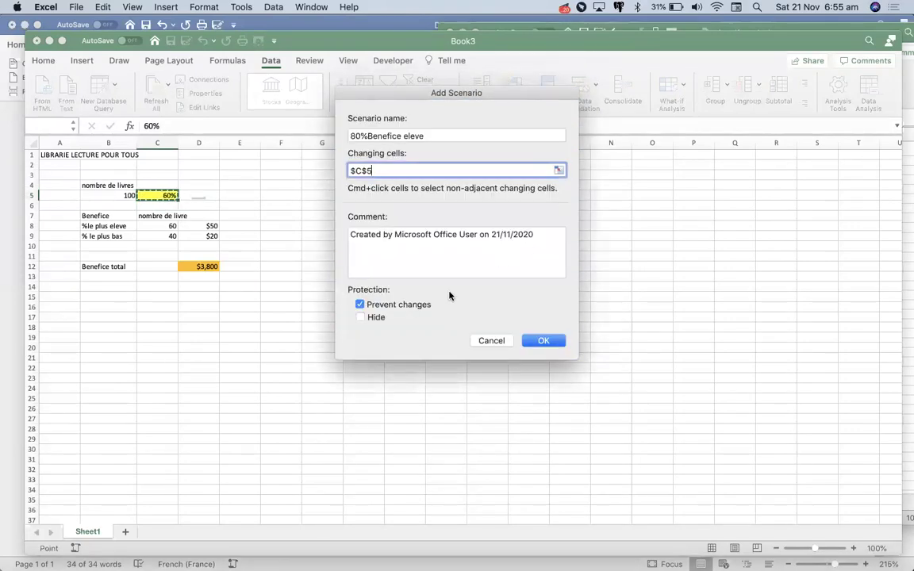
click(544, 341)
text(0,)
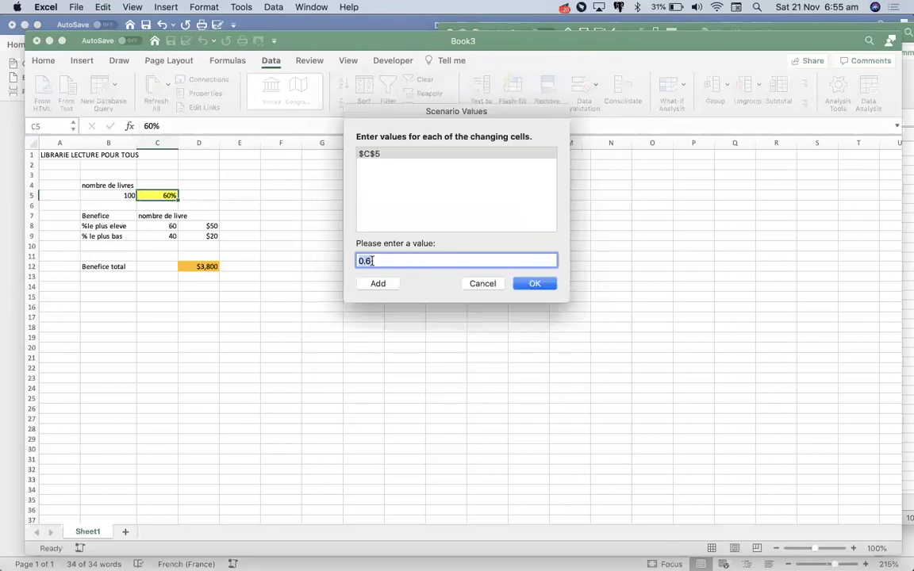
text(8)
click(540, 285)
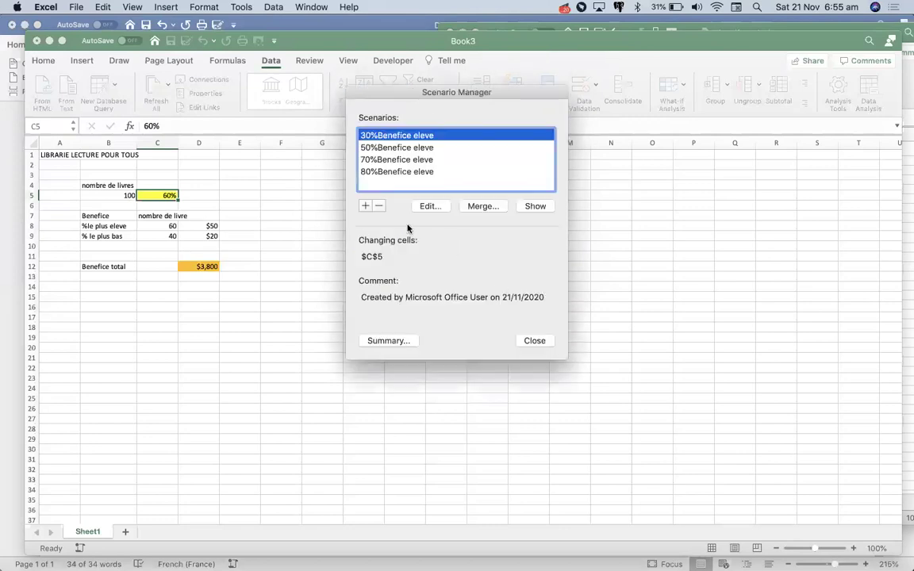
Add a fifth scenario named "100%" with C5 as its changing cell and a value of 1
click(365, 206)
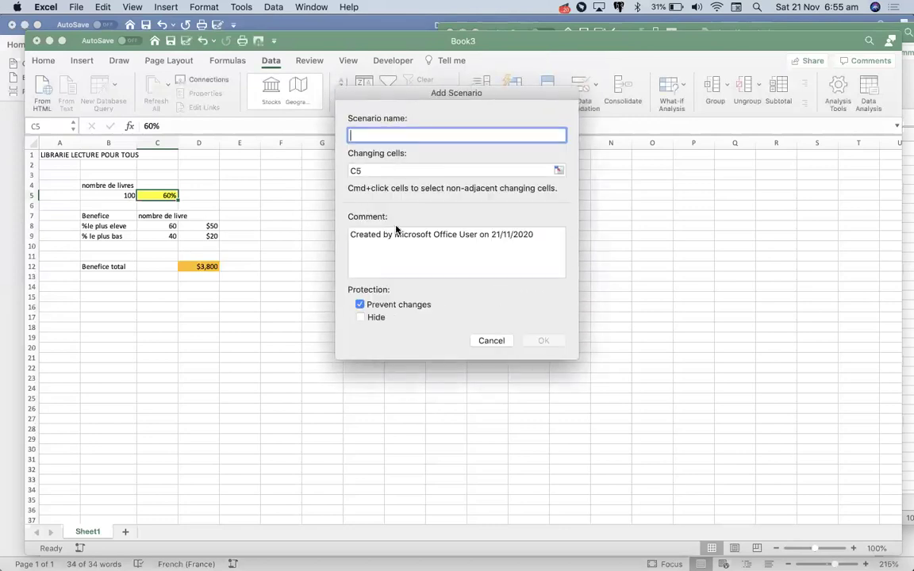
text(100)
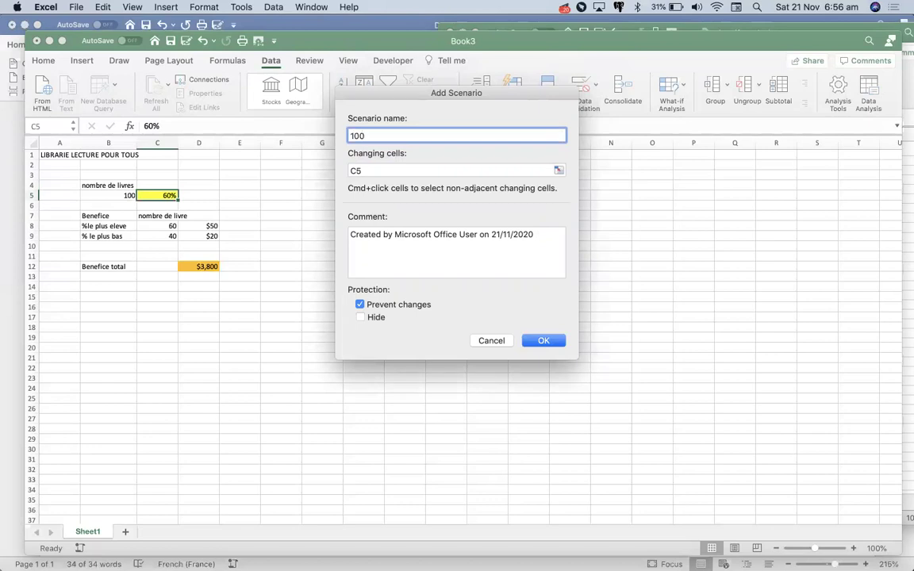
click(558, 170)
click(169, 195)
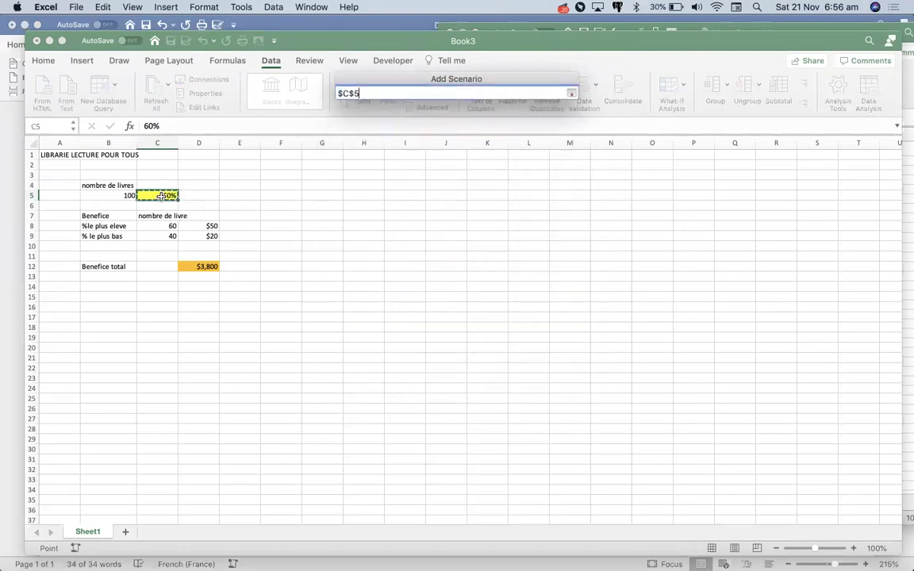
click(571, 93)
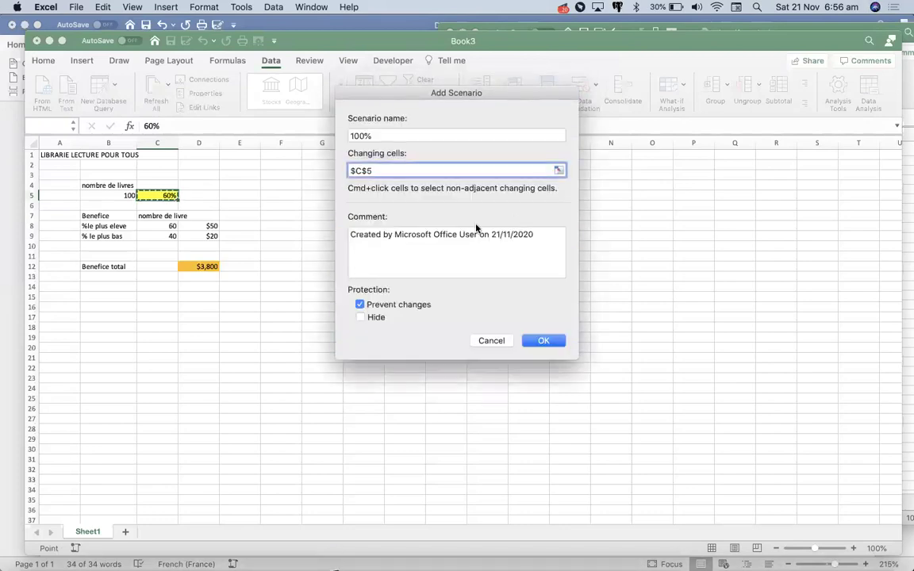
click(544, 341)
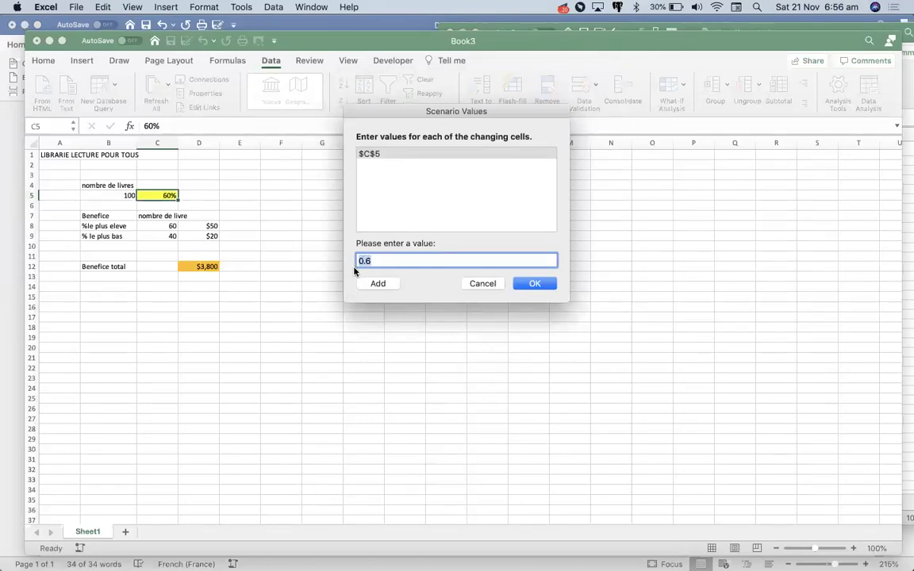
text(1)
click(536, 286)
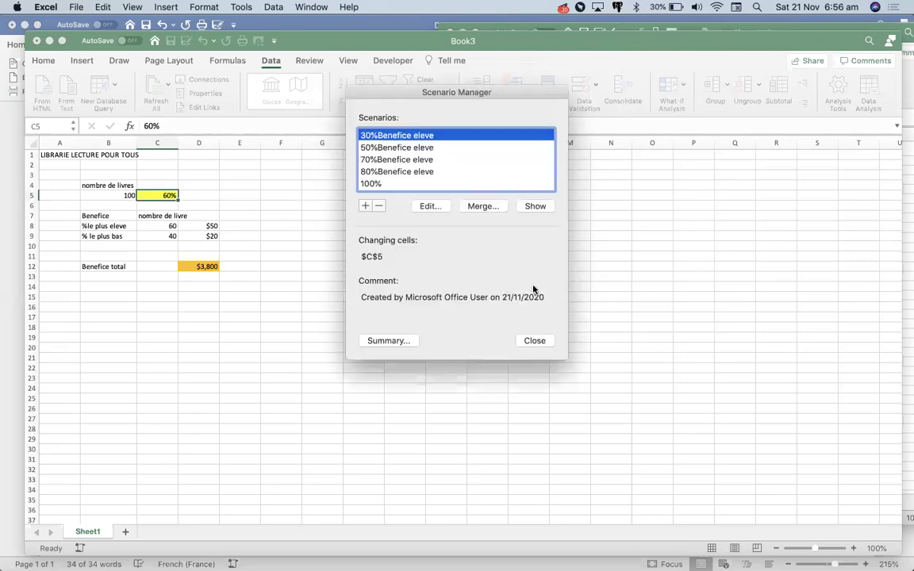
Rename the 100% scenario to "100%Benefice eleve" using the copied text, with 1 as its C5 value
click(367, 183)
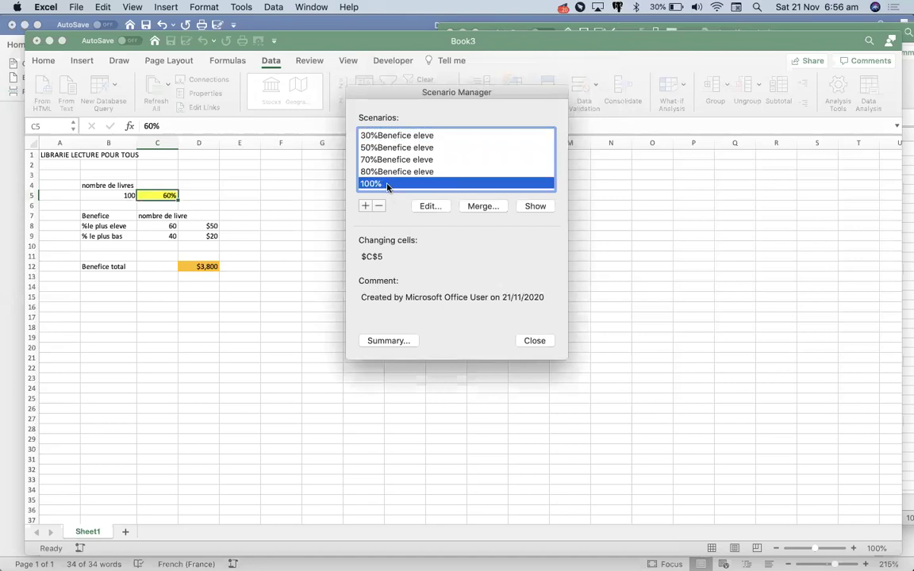
click(430, 208)
click(379, 136)
key(super+v)
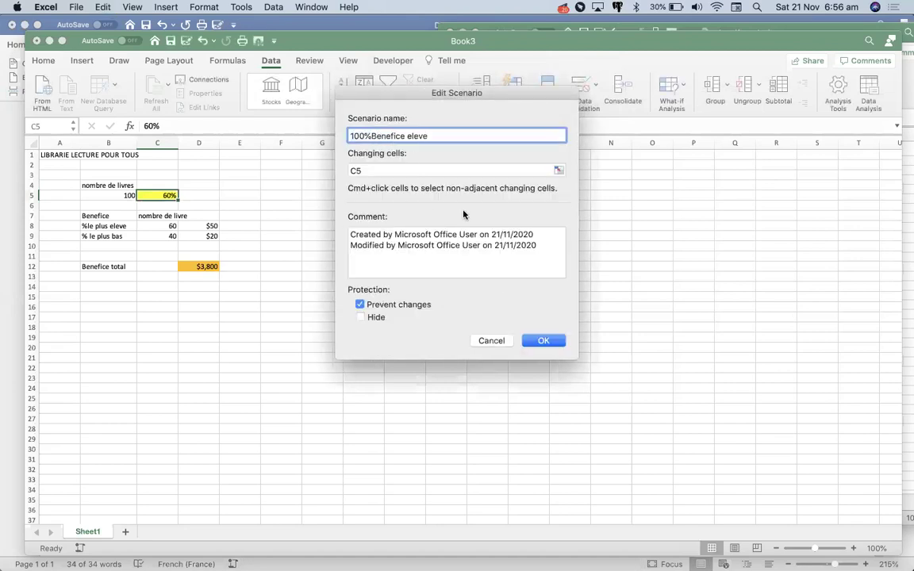
click(545, 341)
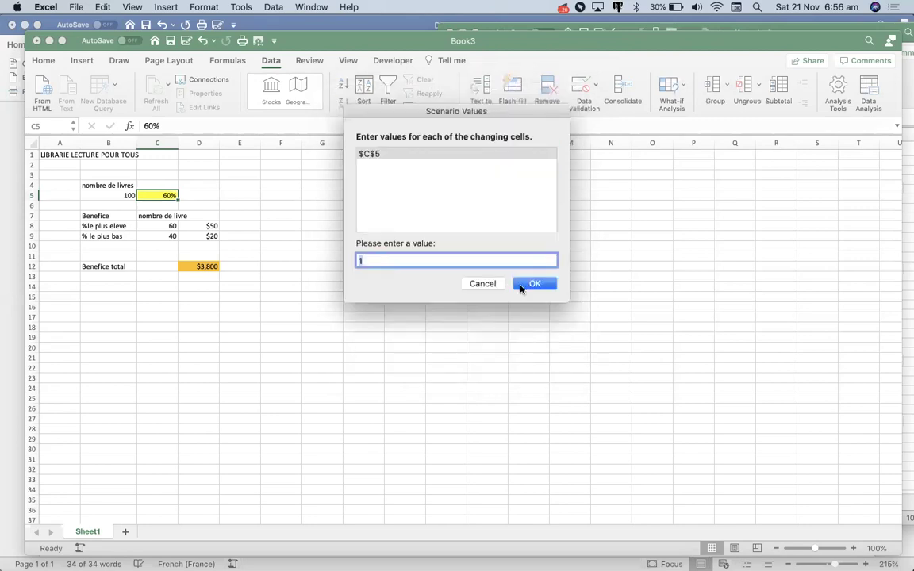
text(1)
click(536, 284)
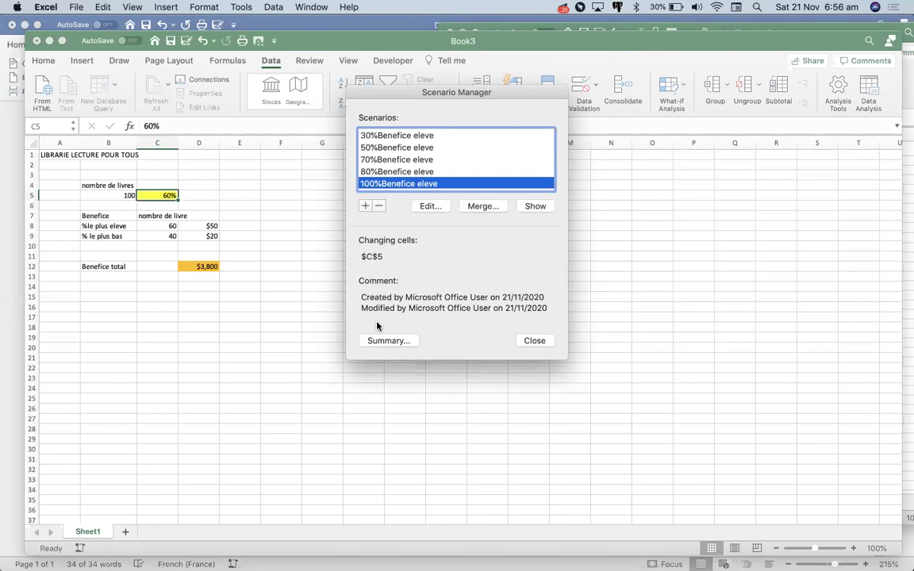
Generate a scenario summary report with D12 as the result cell
click(385, 342)
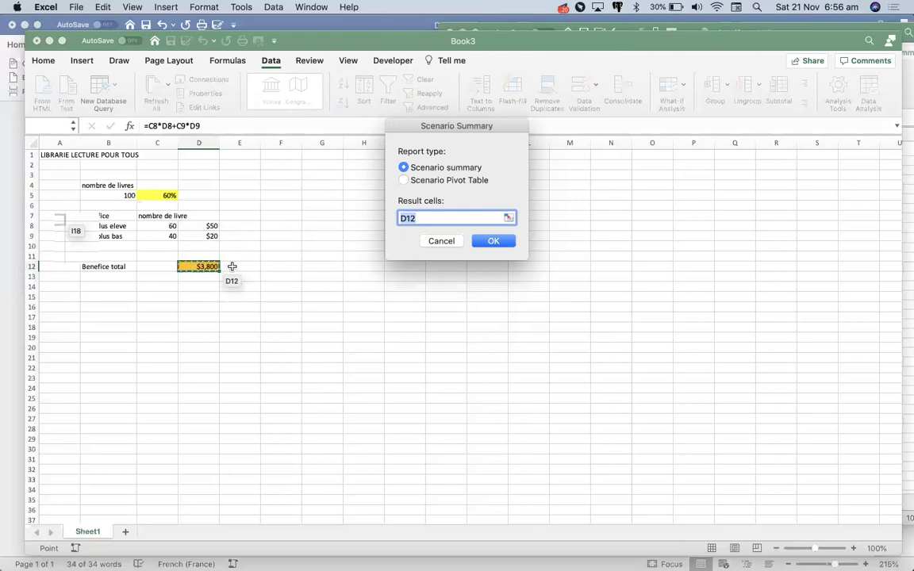
click(493, 243)
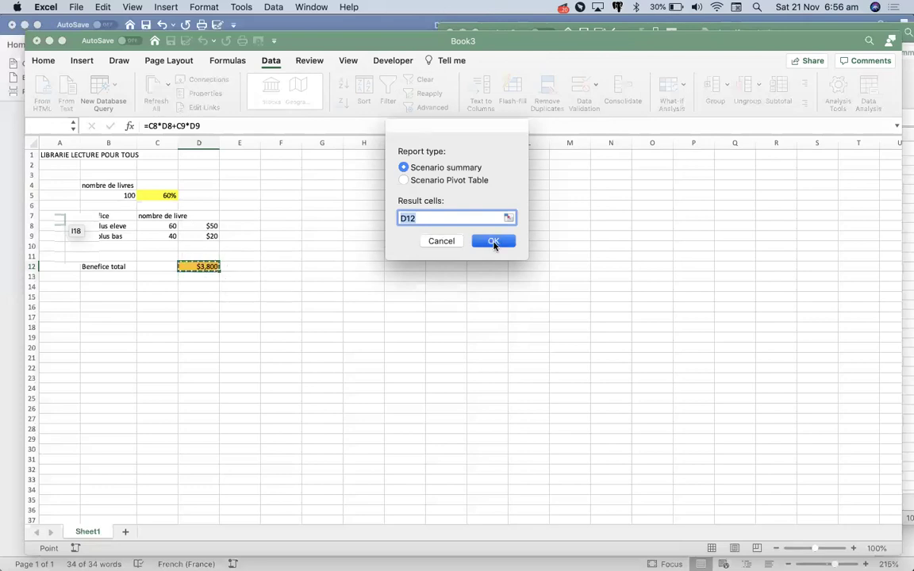